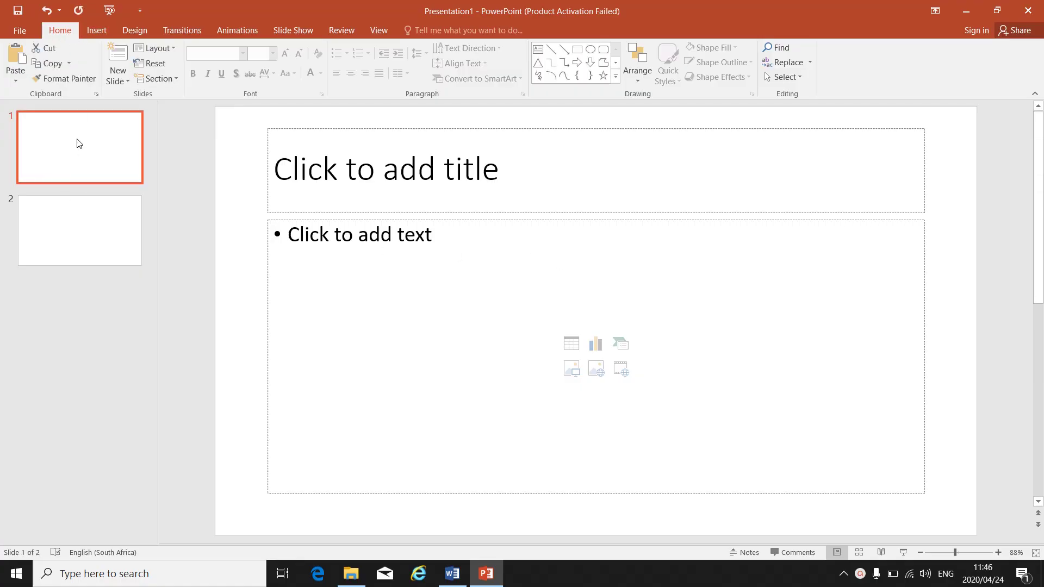
Open the Shapes gallery from the Insert tab to reach the Block Arrows
{"action": "left_click", "coordinate": [107, 33]}
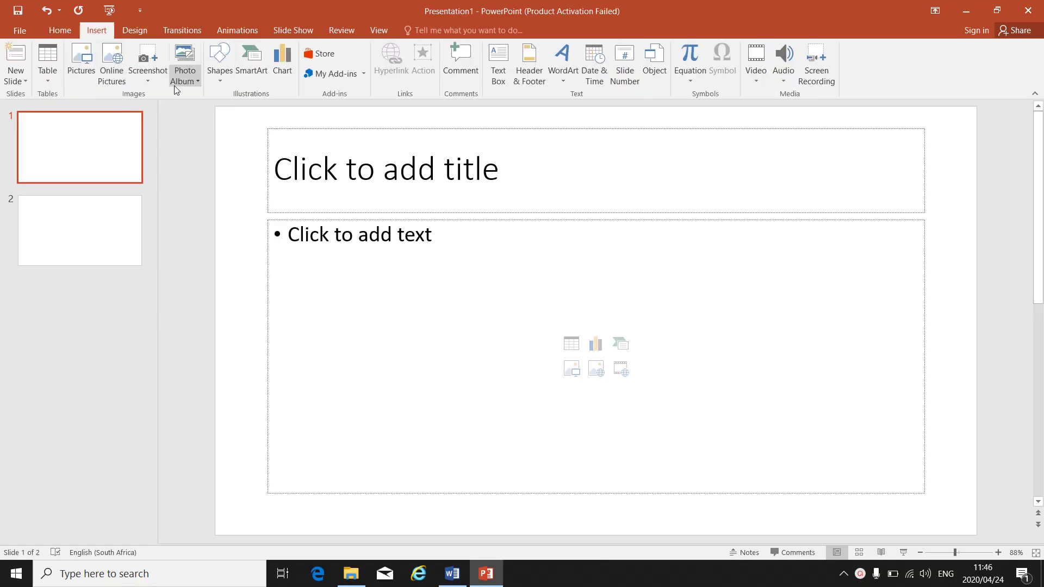
{"action": "left_click", "coordinate": [217, 84]}
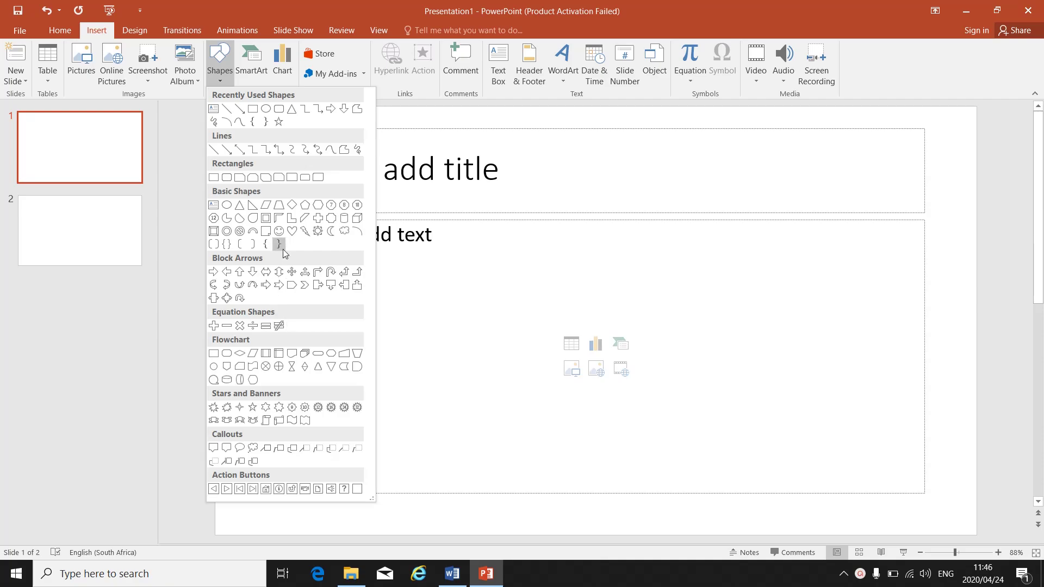
Draw a Right Arrow block arrow on the slide's left side and enlarge it
{"action": "left_click", "coordinate": [213, 272]}
{"action": "left_click_drag", "start_coordinate": [303, 306], "coordinate": [487, 320]}
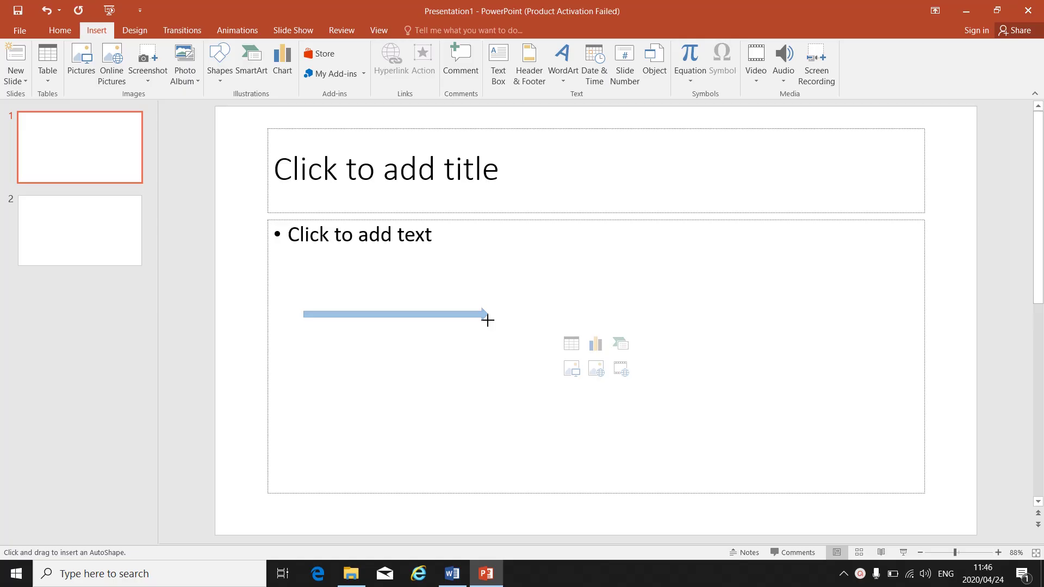
{"action": "mouse_move", "coordinate": [487, 321]}
{"action": "left_mouse_down"}
{"action": "mouse_move", "coordinate": [504, 378]}
{"action": "mouse_move", "coordinate": [536, 376]}
{"action": "mouse_move", "coordinate": [523, 377]}
{"action": "left_mouse_up"}
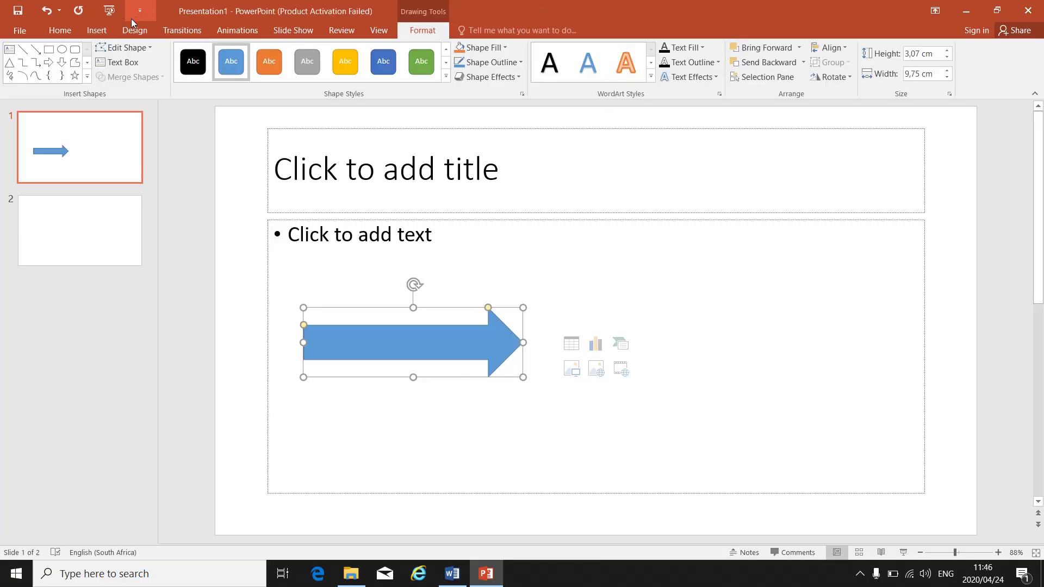
Add a Left Arrow on the slide's right side, then widen, heighten and reposition it
{"action": "left_click", "coordinate": [98, 31]}
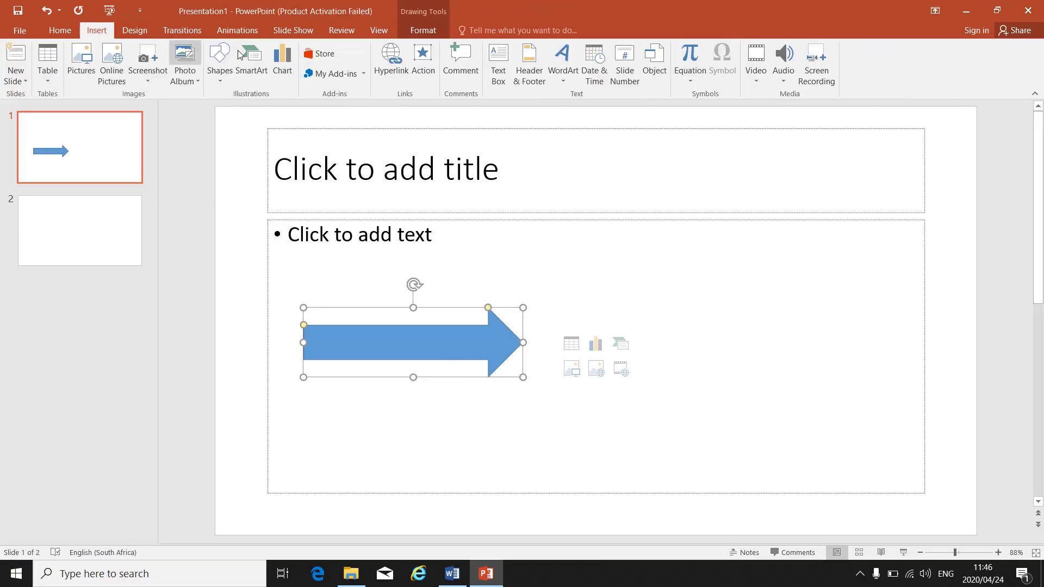
{"action": "left_click", "coordinate": [219, 82]}
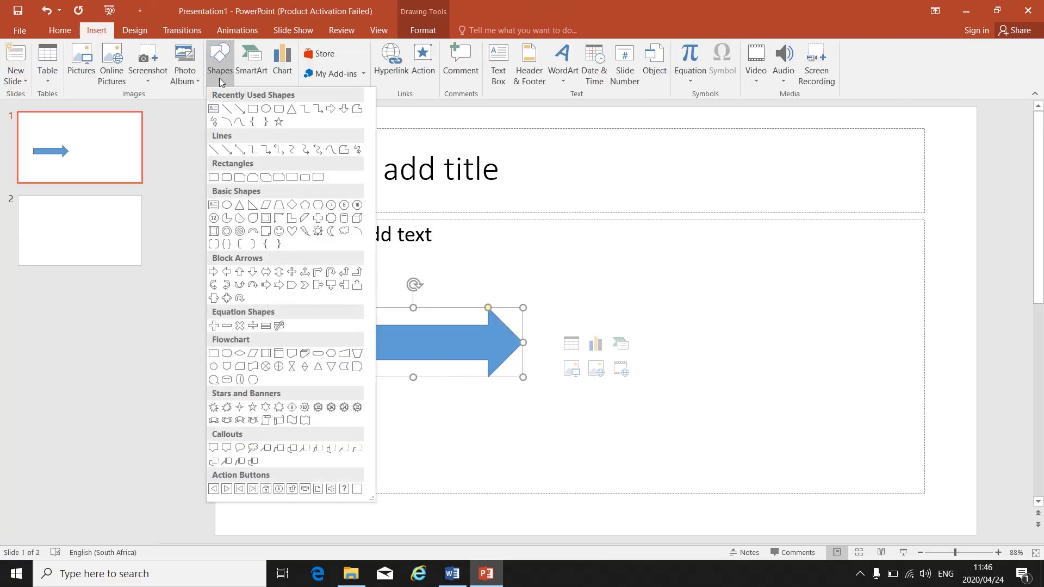
{"action": "left_click", "coordinate": [240, 273]}
{"action": "left_click_drag", "start_coordinate": [862, 306], "coordinate": [709, 375]}
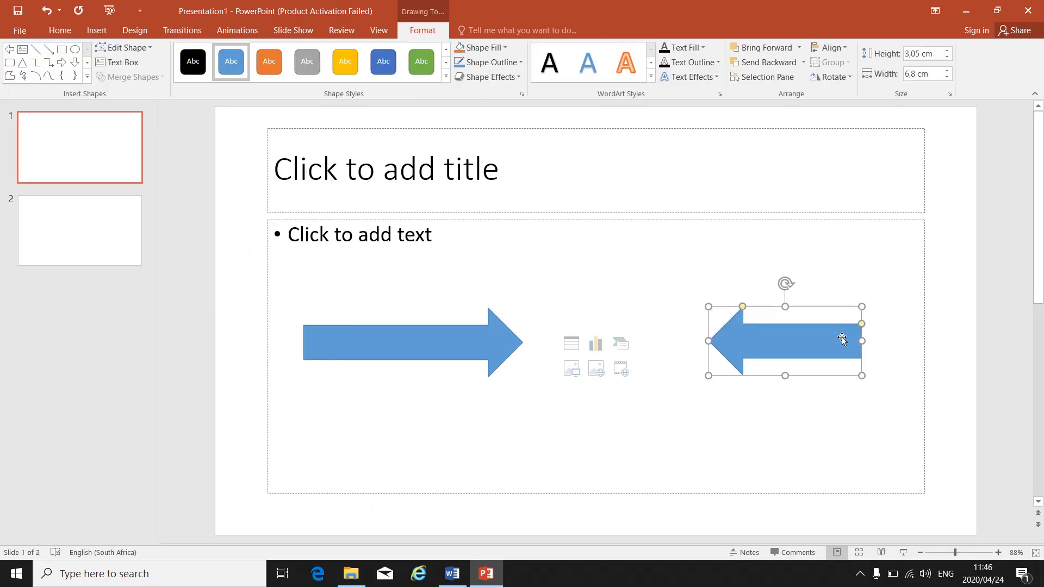
{"action": "left_click_drag", "start_coordinate": [863, 341], "coordinate": [904, 341]}
{"action": "left_click_drag", "start_coordinate": [806, 306], "coordinate": [806, 289]}
{"action": "left_click_drag", "start_coordinate": [708, 332], "coordinate": [680, 332]}
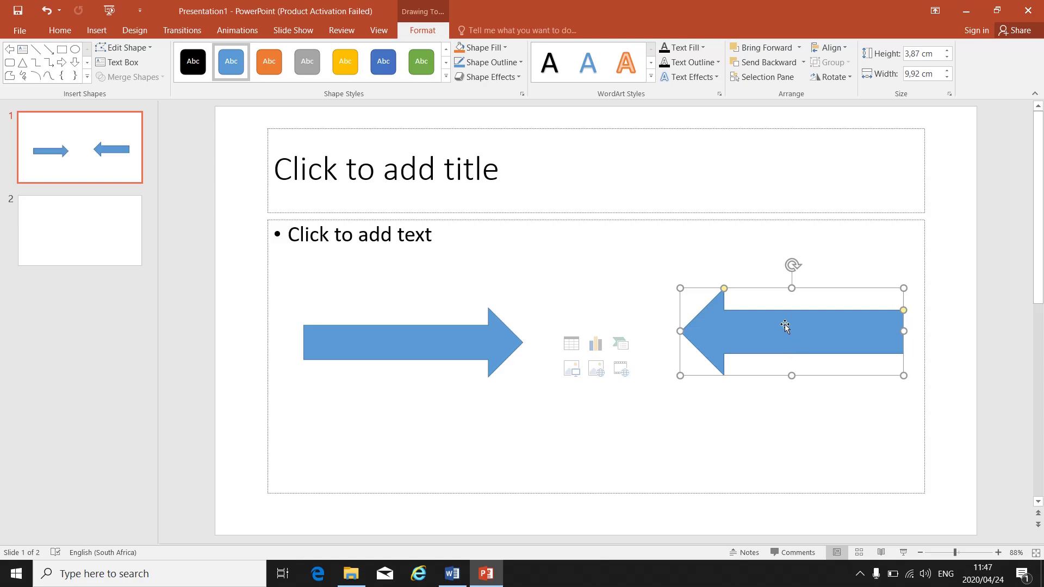
{"action": "mouse_move", "coordinate": [771, 330]}
{"action": "left_mouse_down"}
{"action": "mouse_move", "coordinate": [867, 326]}
{"action": "mouse_move", "coordinate": [785, 328]}
{"action": "left_mouse_up"}
Enlarge the right-pointing arrow to 4,65 × 10,79 cm, taller and wider to the left
{"action": "left_click", "coordinate": [441, 341]}
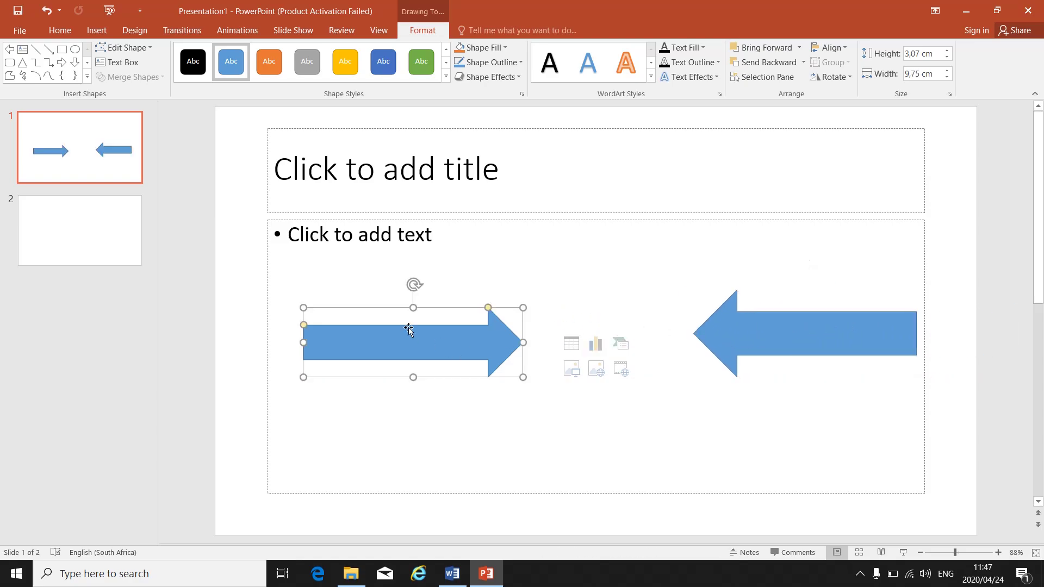
{"action": "left_click_drag", "start_coordinate": [412, 305], "coordinate": [413, 288]}
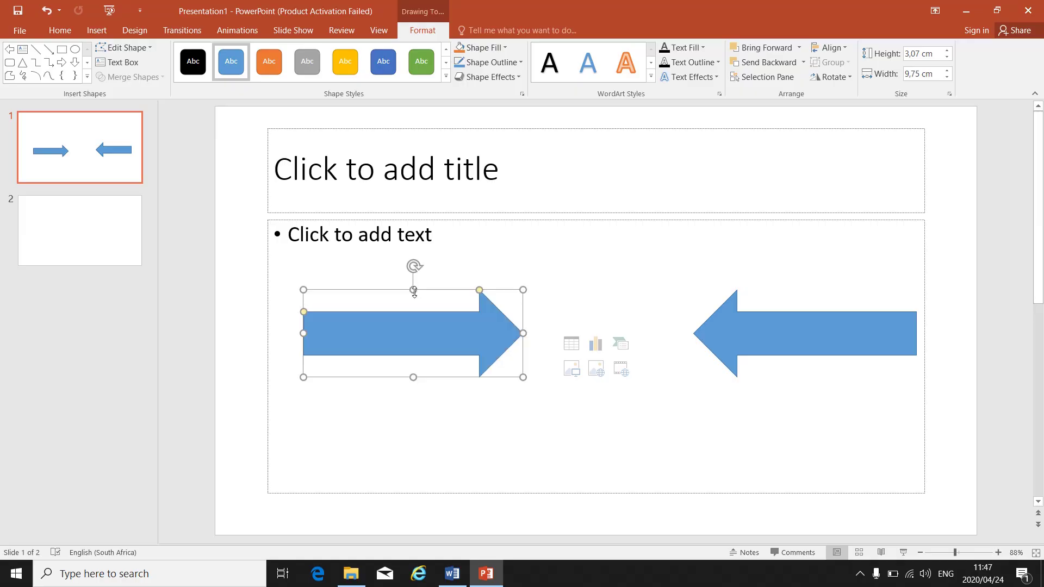
{"action": "left_click_drag", "start_coordinate": [413, 377], "coordinate": [413, 392]}
{"action": "left_click_drag", "start_coordinate": [303, 343], "coordinate": [280, 342]}
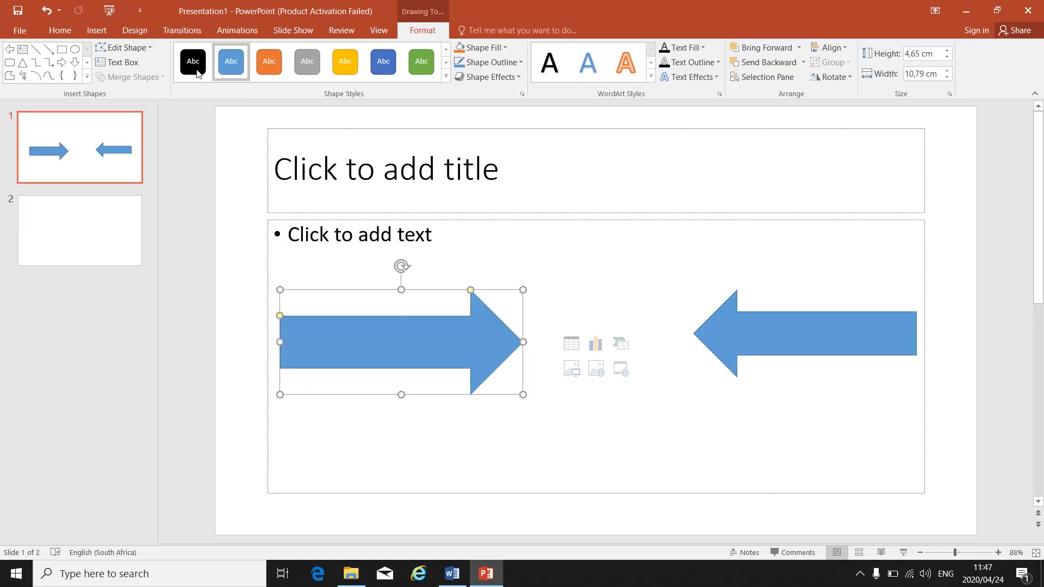
{"action": "left_click", "coordinate": [97, 30]}
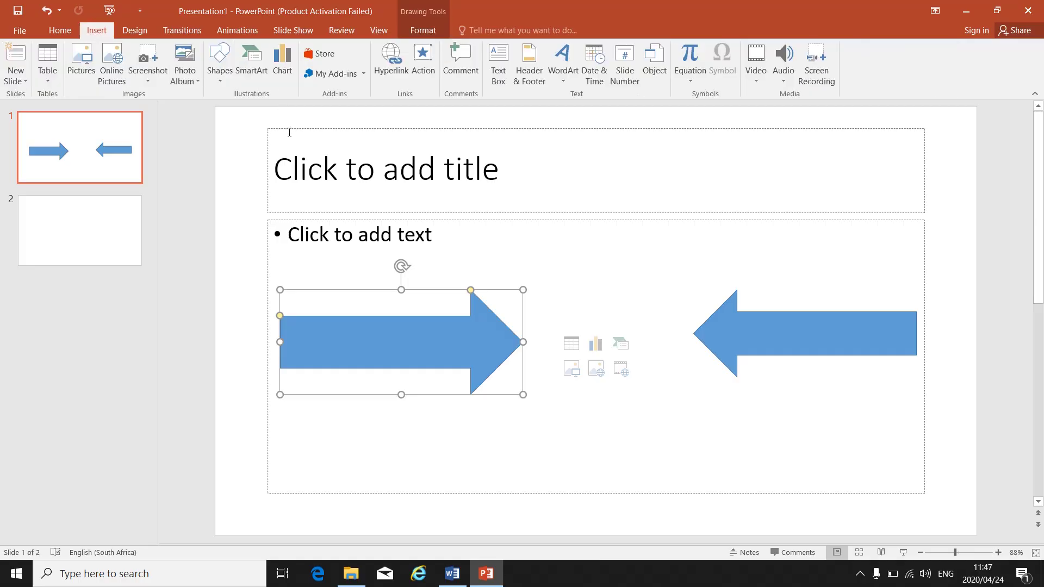
{"action": "left_click", "coordinate": [221, 79]}
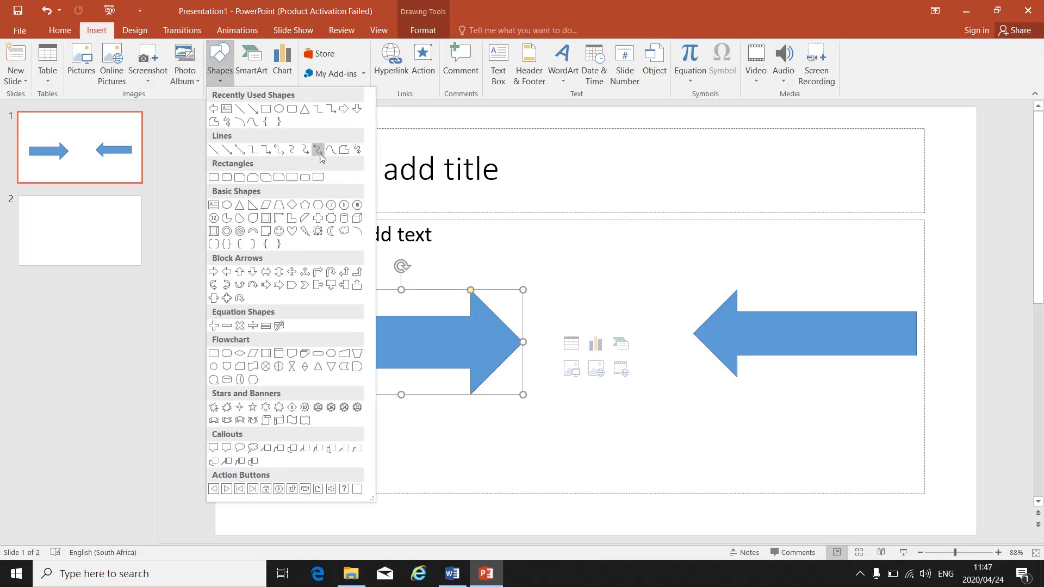
Draw an oval between the two arrows and widen it to 4,65 × 5,56 cm
{"action": "left_click", "coordinate": [278, 109]}
{"action": "mouse_move", "coordinate": [640, 290]}
{"action": "left_mouse_down"}
{"action": "mouse_move", "coordinate": [606, 284]}
{"action": "mouse_move", "coordinate": [567, 361]}
{"action": "mouse_move", "coordinate": [562, 395]}
{"action": "left_mouse_up"}
{"action": "left_click_drag", "start_coordinate": [640, 342], "coordinate": [669, 342]}
{"action": "left_click_drag", "start_coordinate": [561, 341], "coordinate": [551, 341]}
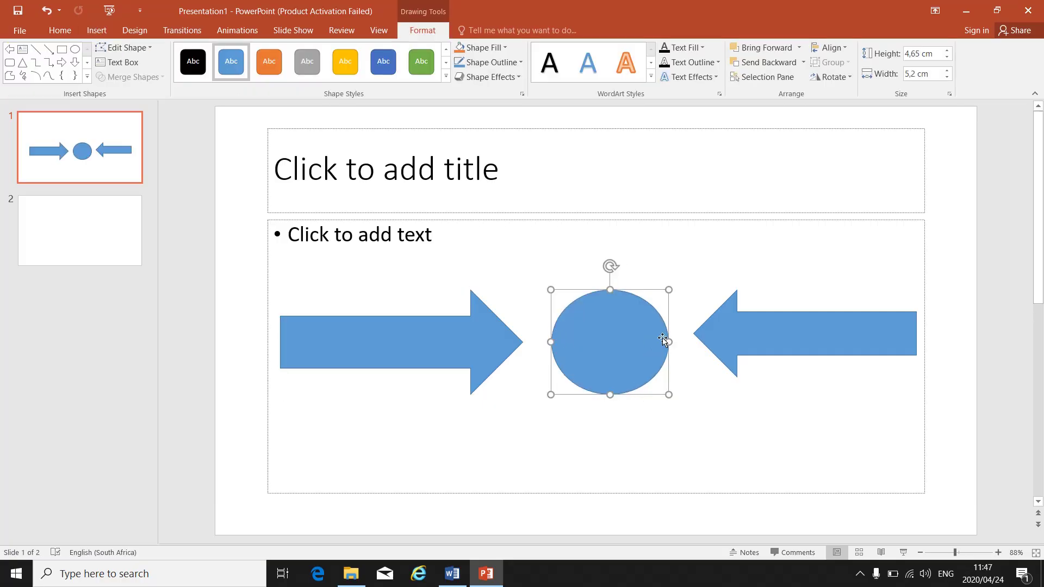
{"action": "left_click_drag", "start_coordinate": [669, 342], "coordinate": [677, 342]}
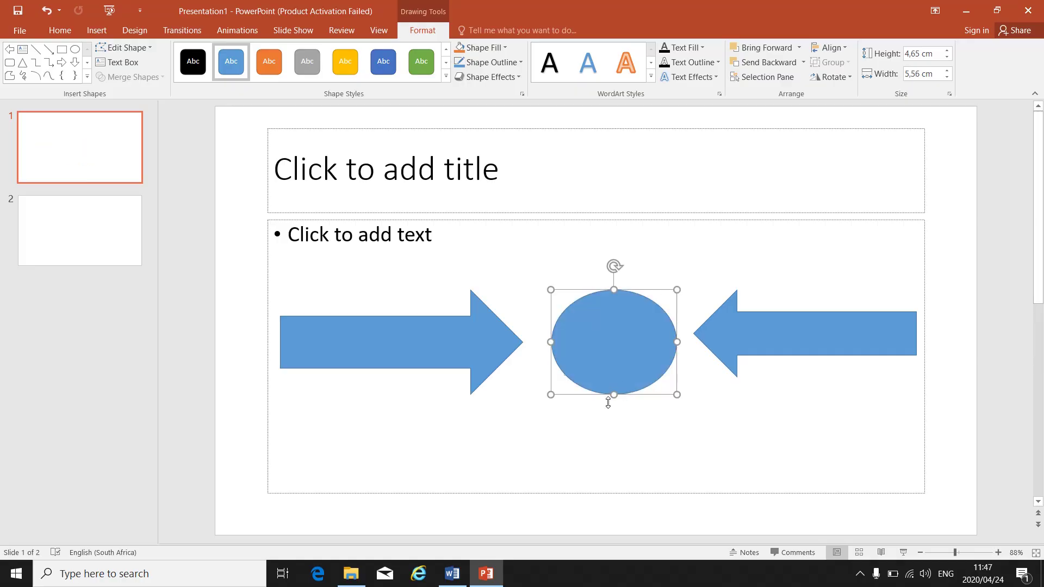
{"action": "left_click", "coordinate": [599, 418]}
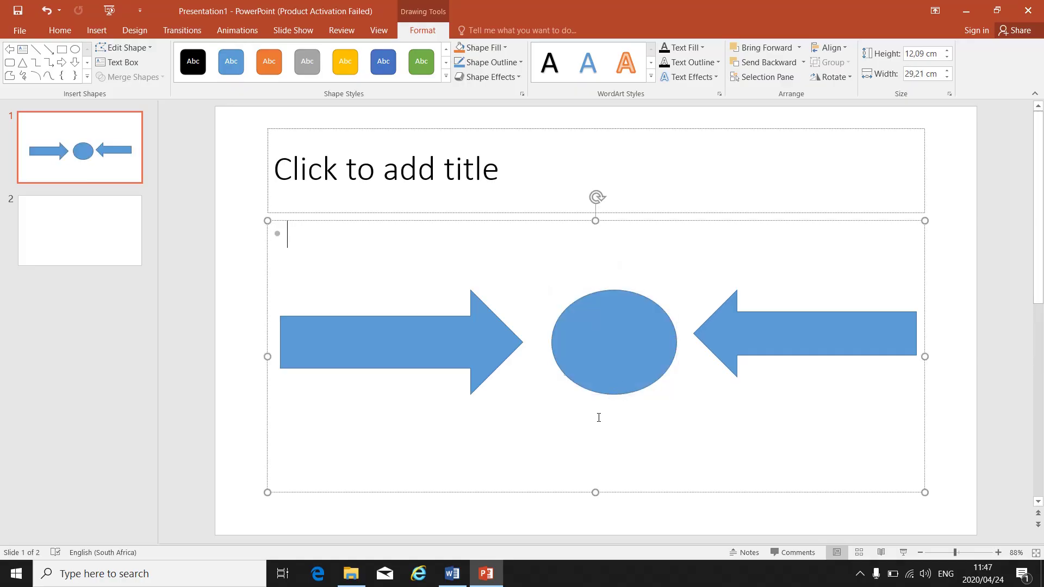
{"action": "left_click", "coordinate": [366, 344]}
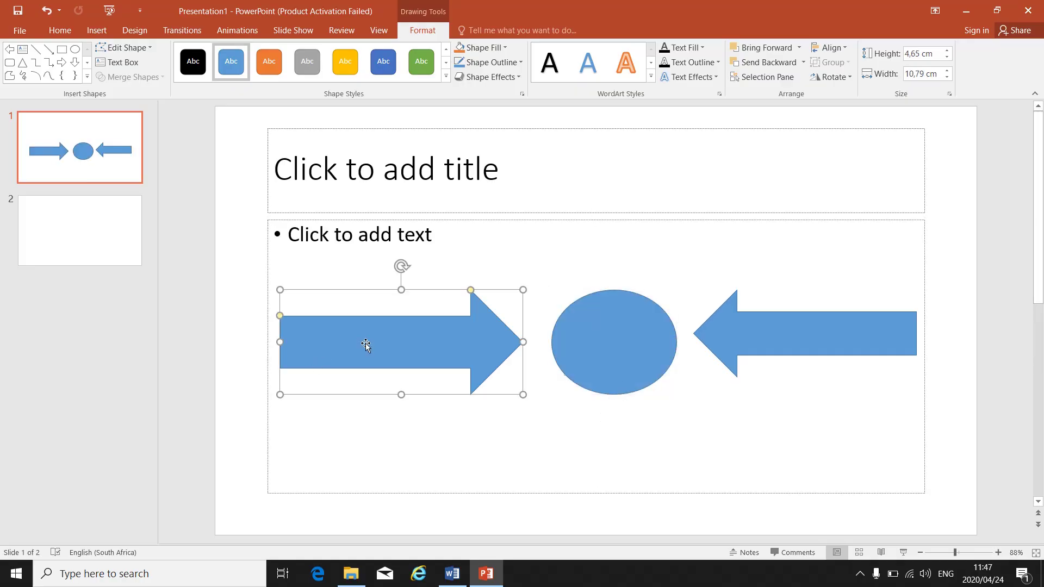
Add the text 'MS Word' to the right arrow and 'MS Excel' to the left arrow
{"action": "right_click", "coordinate": [365, 344]}
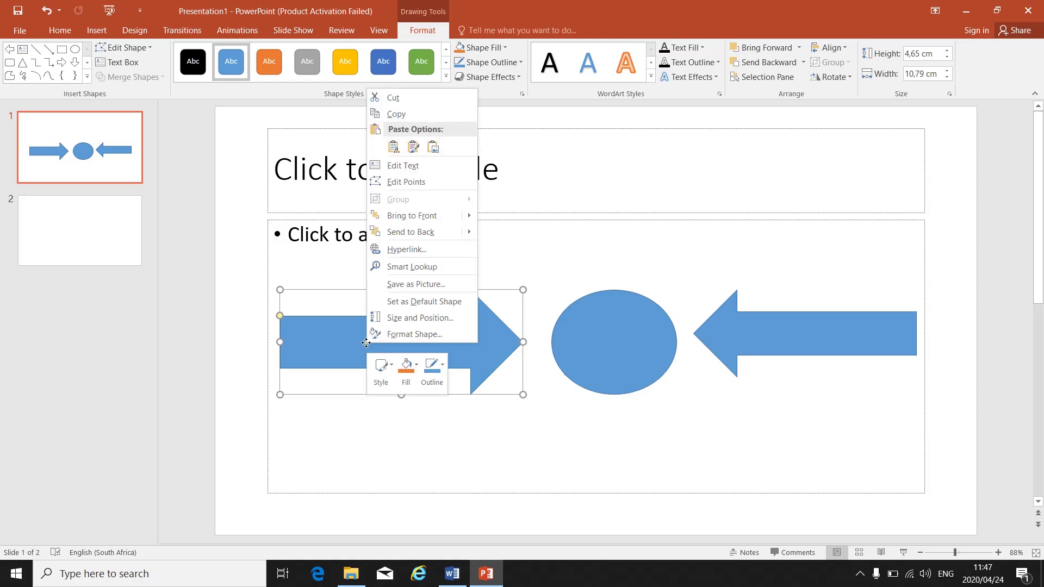
{"action": "left_click", "coordinate": [428, 167]}
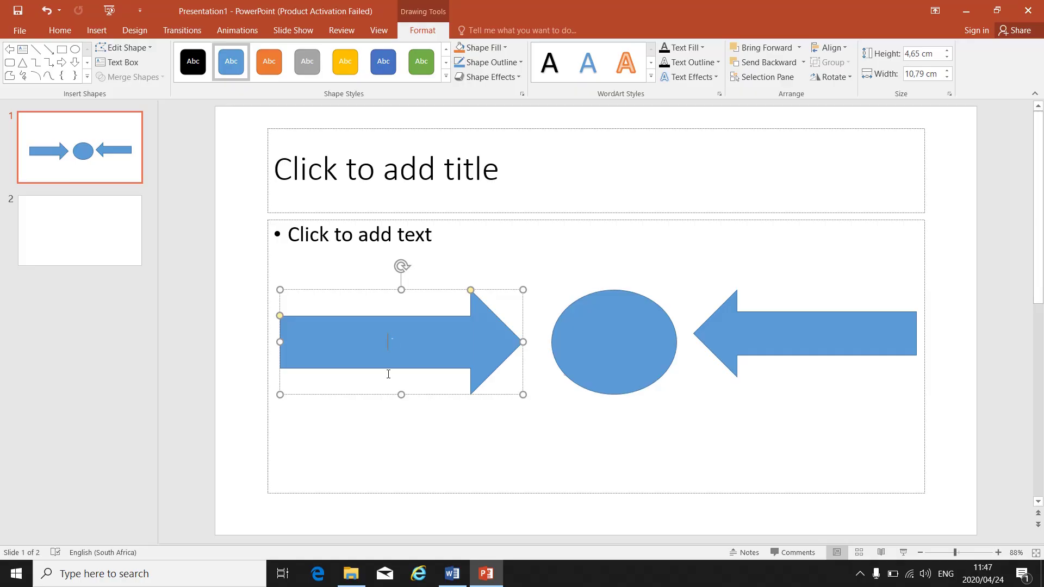
{"action": "type", "text": "MS Word"}
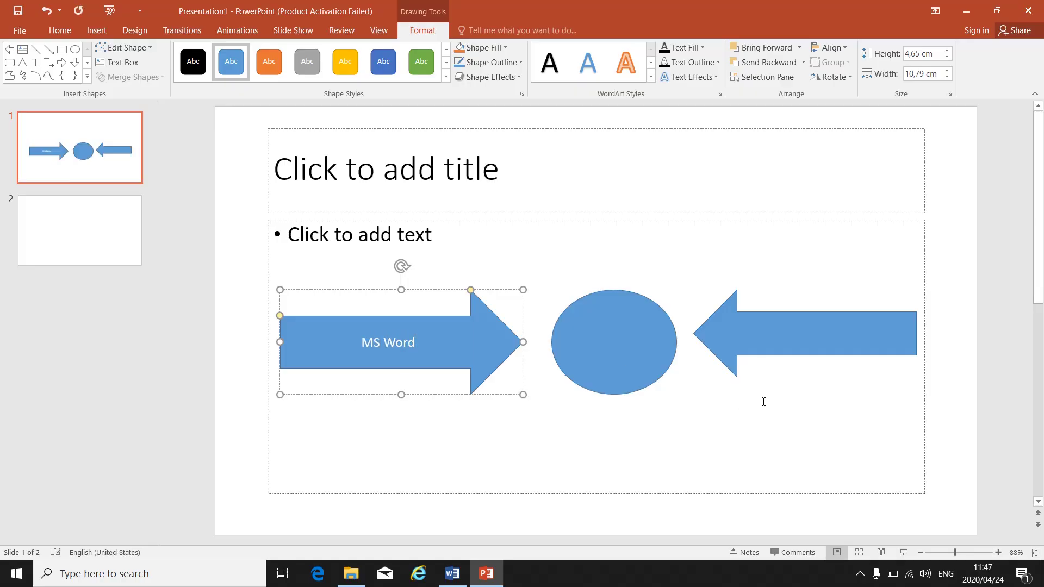
{"action": "left_click", "coordinate": [752, 344]}
{"action": "right_click", "coordinate": [752, 343]}
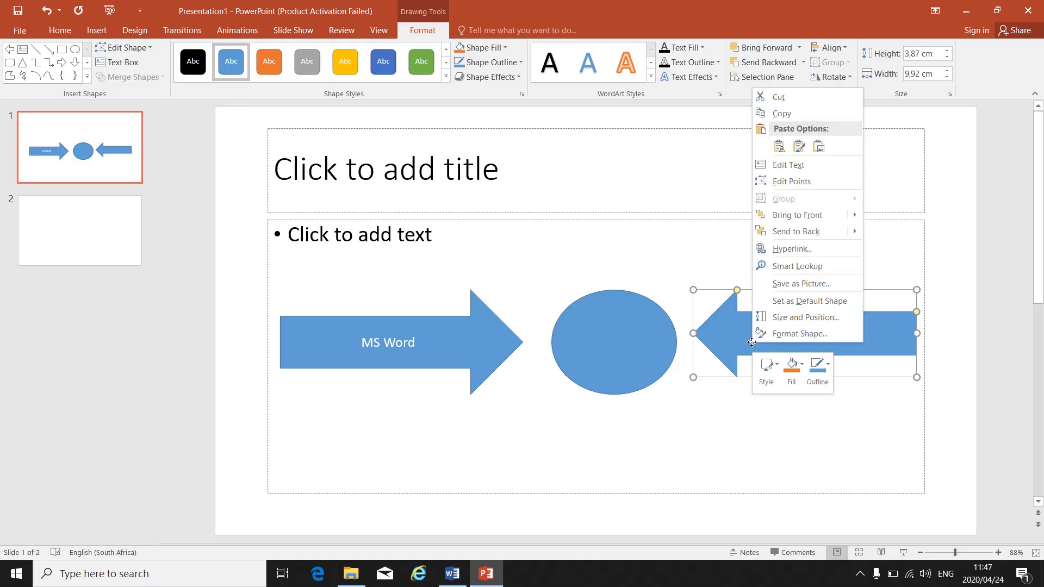
{"action": "left_click", "coordinate": [799, 167]}
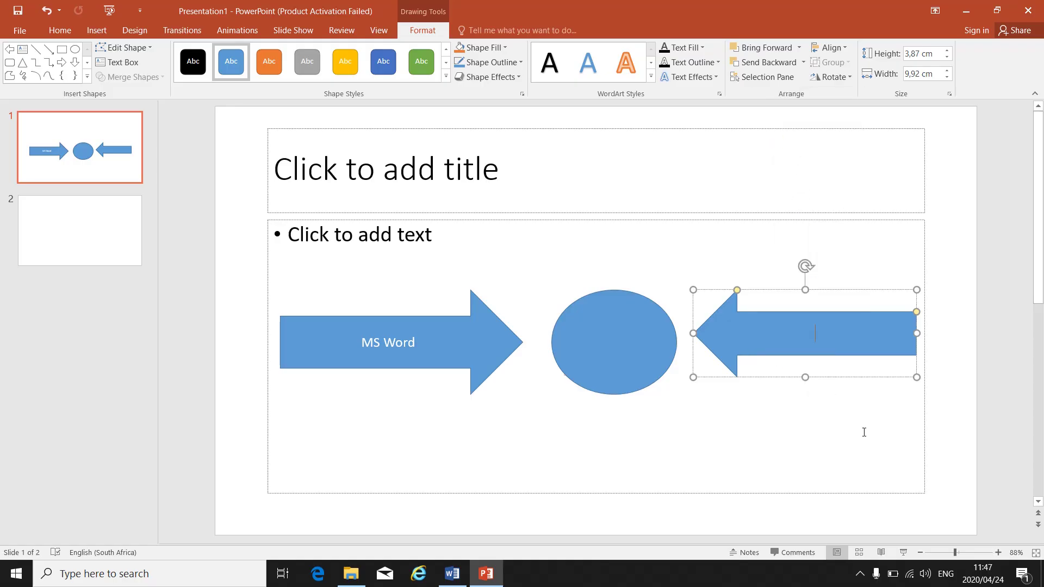
{"action": "type", "text": "MS Excel"}
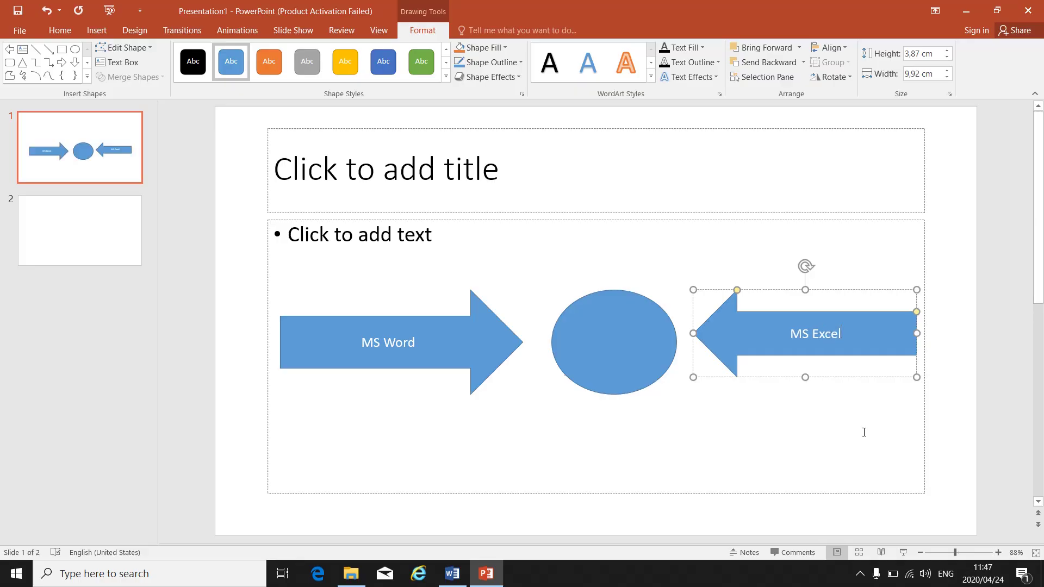
Label the oval 'Micrsoft Office', then insert the missing 'o' to make 'Micorsoft Office'
{"action": "left_click", "coordinate": [598, 353]}
{"action": "right_click", "coordinate": [599, 349]}
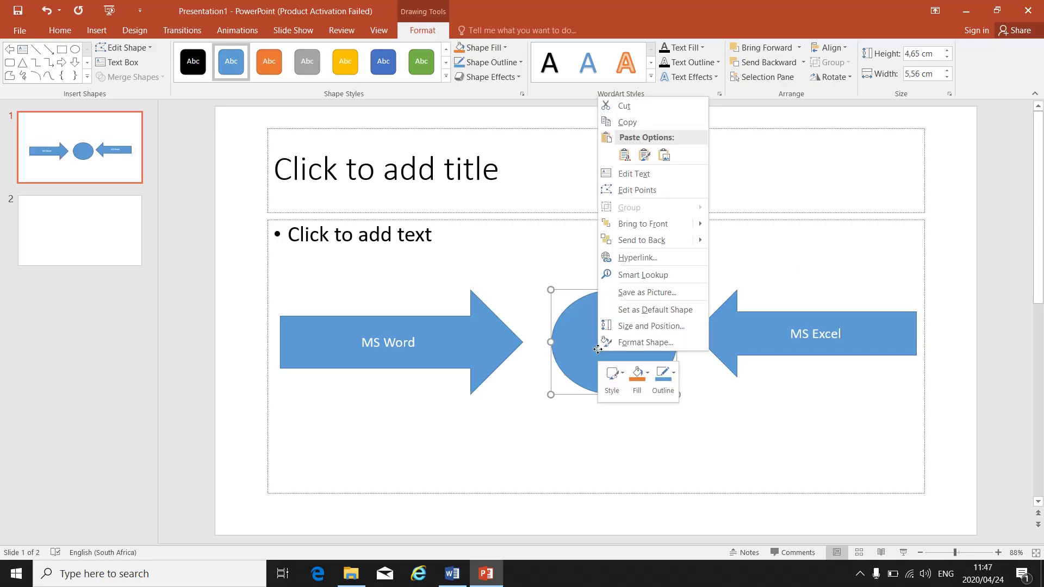
{"action": "left_click", "coordinate": [646, 174]}
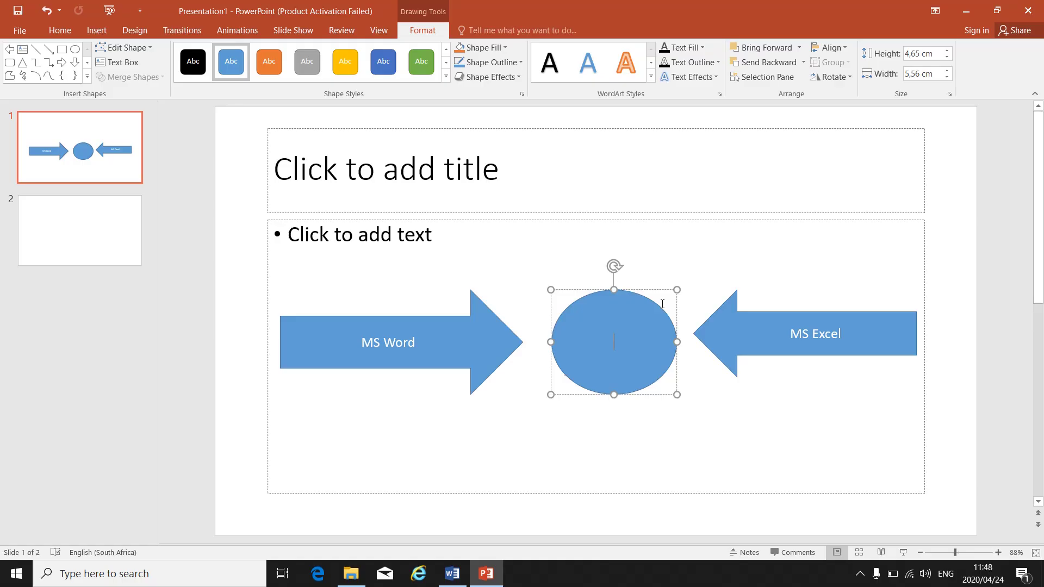
{"action": "type", "text": "Micrsoft Office"}
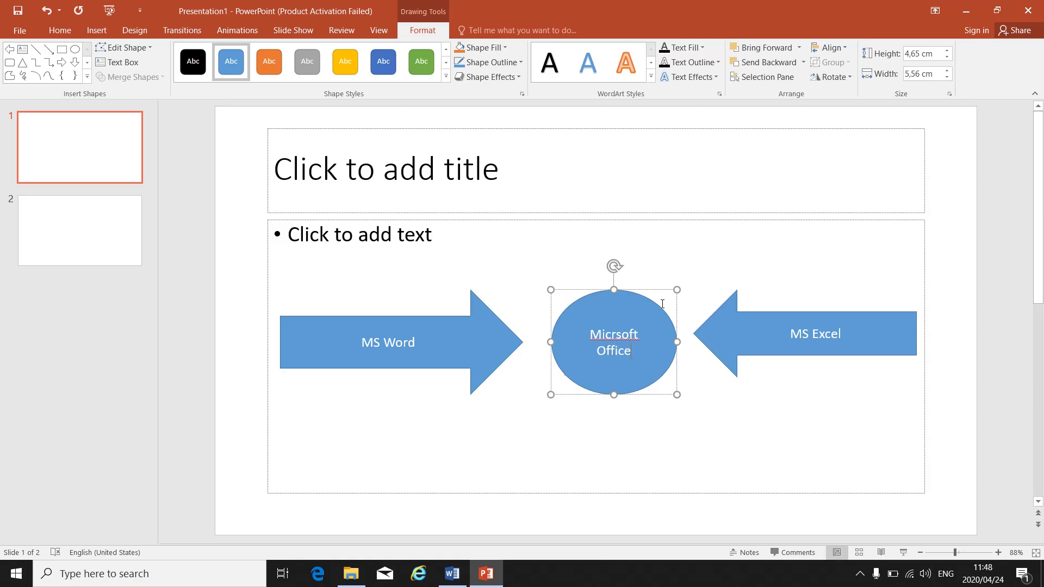
{"action": "left_click", "coordinate": [613, 335]}
{"action": "type", "text": "o"}
{"action": "left_click", "coordinate": [600, 433]}
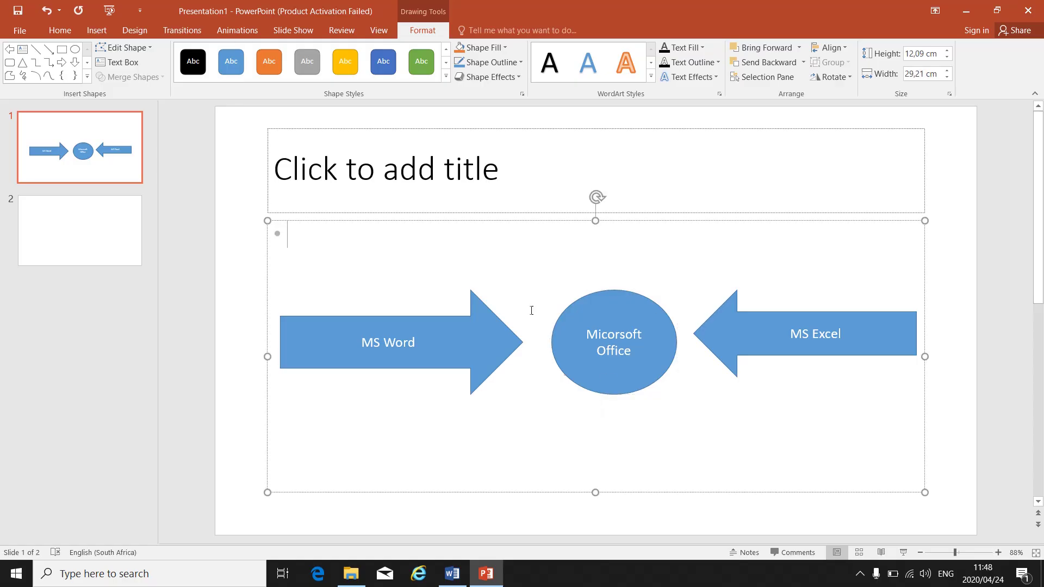
Select each diagram shape in turn, then drag the MS Word arrow upward
{"action": "left_click", "coordinate": [438, 339]}
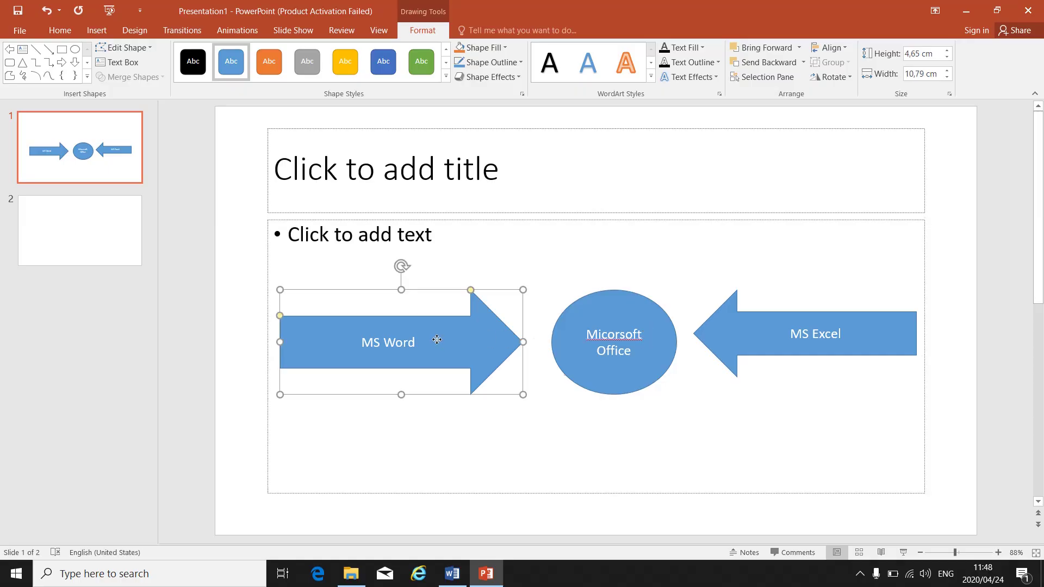
{"action": "left_click", "coordinate": [612, 349]}
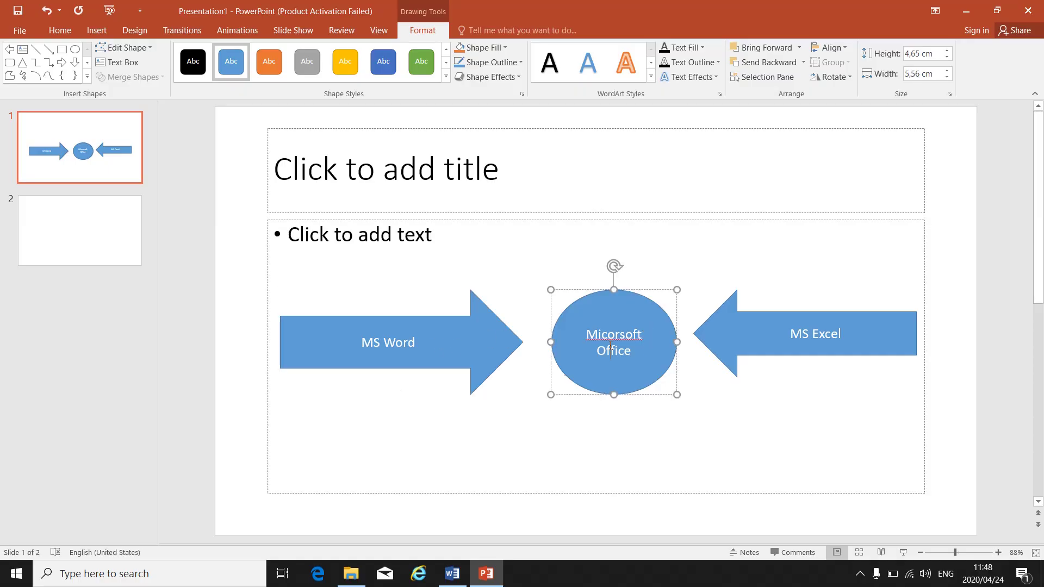
{"action": "left_click", "coordinate": [771, 338]}
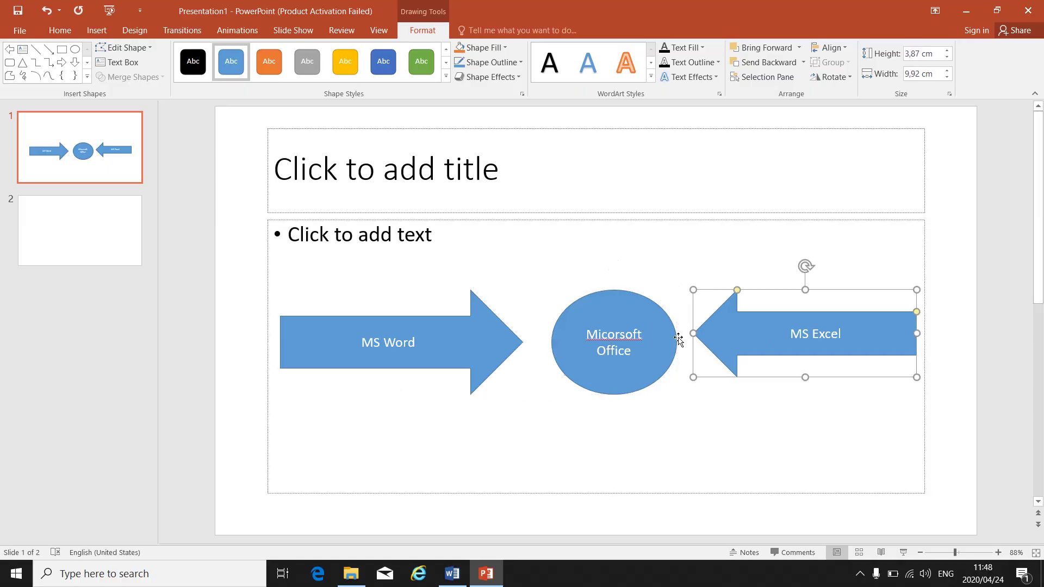
{"action": "left_click", "coordinate": [653, 361]}
{"action": "left_click", "coordinate": [452, 355]}
{"action": "left_click", "coordinate": [609, 348]}
{"action": "left_click", "coordinate": [761, 344]}
{"action": "left_click", "coordinate": [417, 345]}
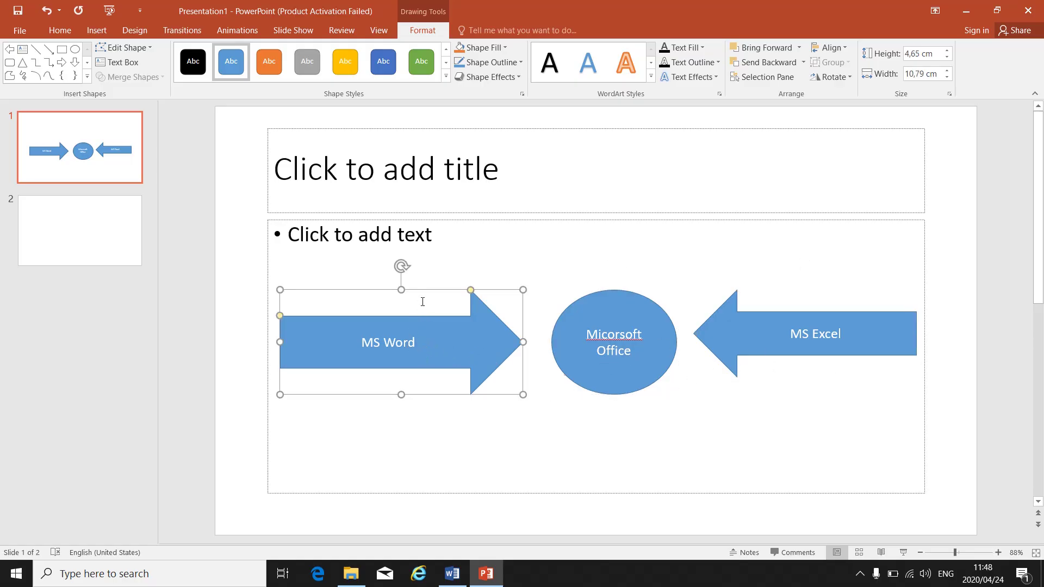
{"action": "left_click_drag", "start_coordinate": [431, 351], "coordinate": [431, 307]}
Use smart guides to line up the circle and MS Word arrow with the MS Excel arrow
{"action": "left_click", "coordinate": [620, 379]}
{"action": "mouse_move", "coordinate": [620, 379]}
{"action": "left_mouse_down"}
{"action": "mouse_move", "coordinate": [616, 339]}
{"action": "mouse_move", "coordinate": [606, 375]}
{"action": "left_mouse_up"}
{"action": "left_click_drag", "start_coordinate": [408, 311], "coordinate": [407, 356]}
{"action": "left_click", "coordinate": [796, 342]}
{"action": "left_click", "coordinate": [650, 393]}
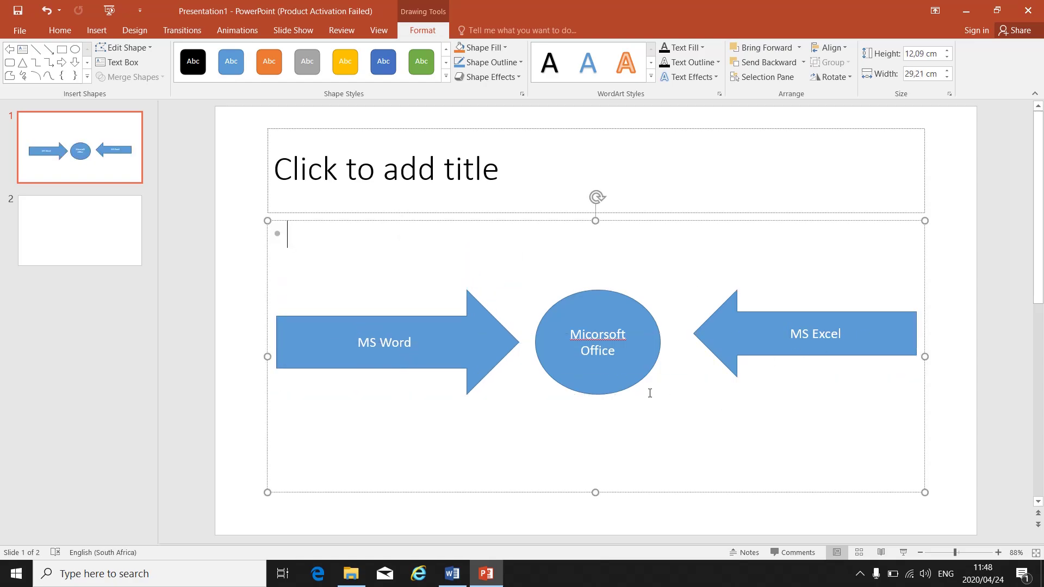
{"action": "left_click", "coordinate": [620, 356]}
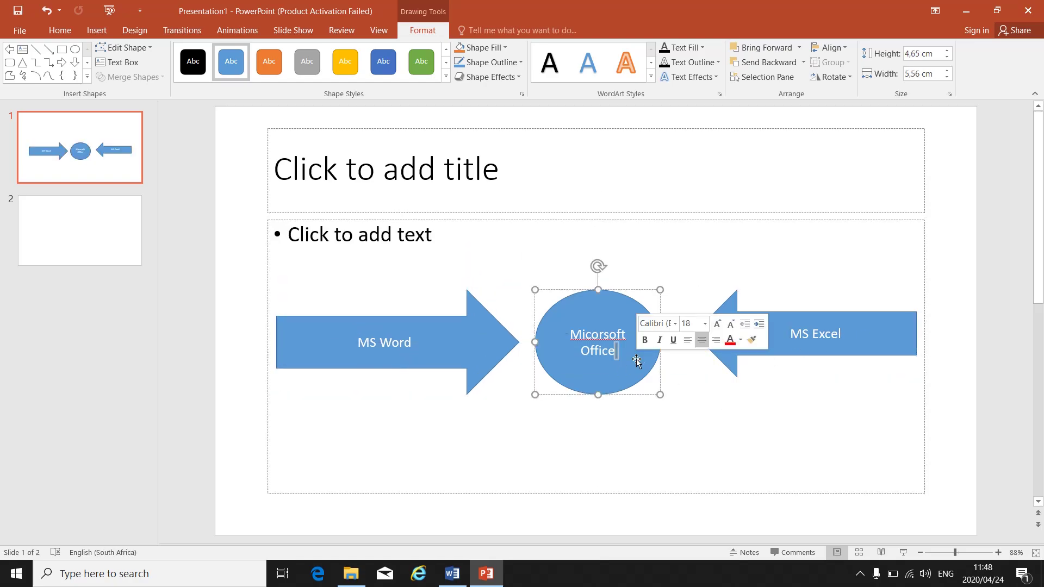
{"action": "left_click_drag", "start_coordinate": [631, 354], "coordinate": [641, 368]}
{"action": "left_click", "coordinate": [636, 436]}
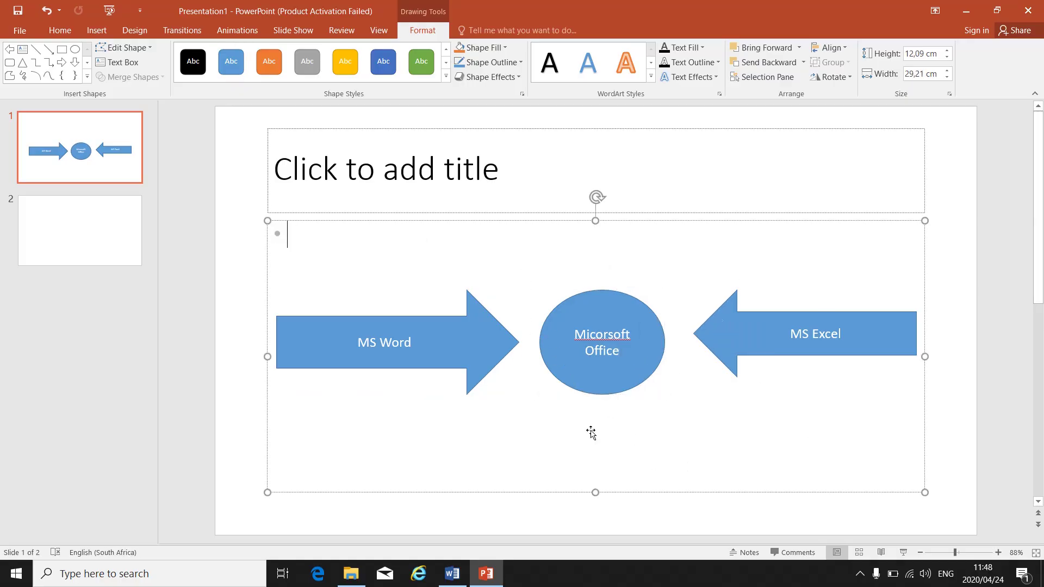
{"action": "left_click", "coordinate": [420, 354]}
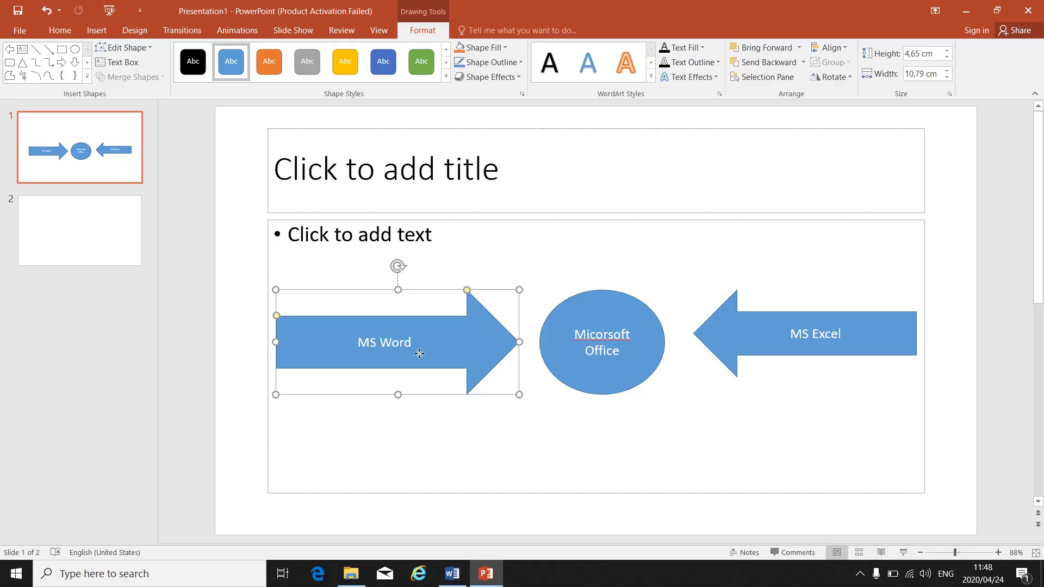
Group the MS Word arrow, circle and MS Excel arrow, then drag the group lower
{"action": "left_click", "coordinate": [597, 351], "text": "shift"}
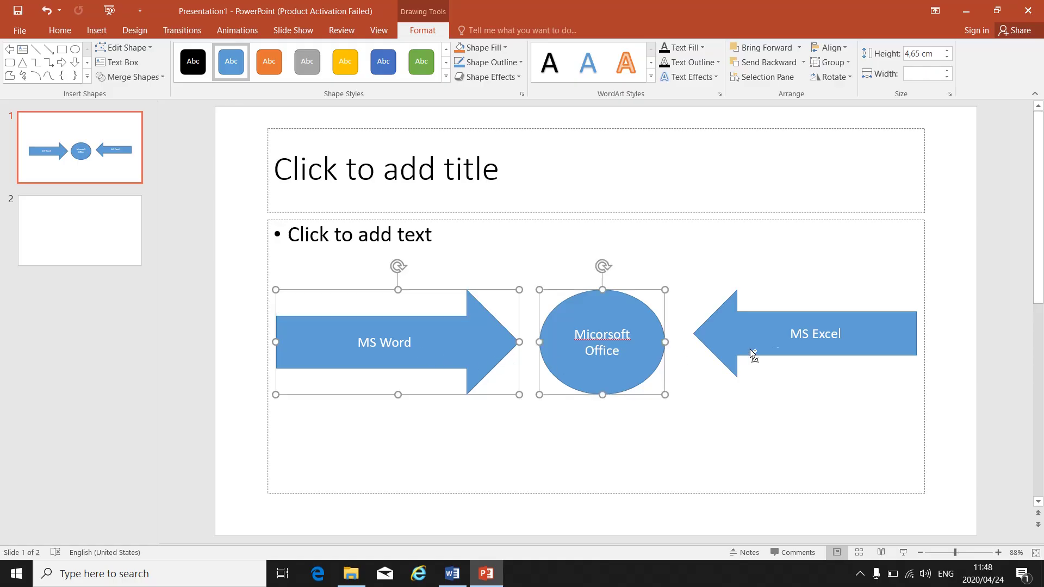
{"action": "left_click", "coordinate": [780, 352], "text": "shift"}
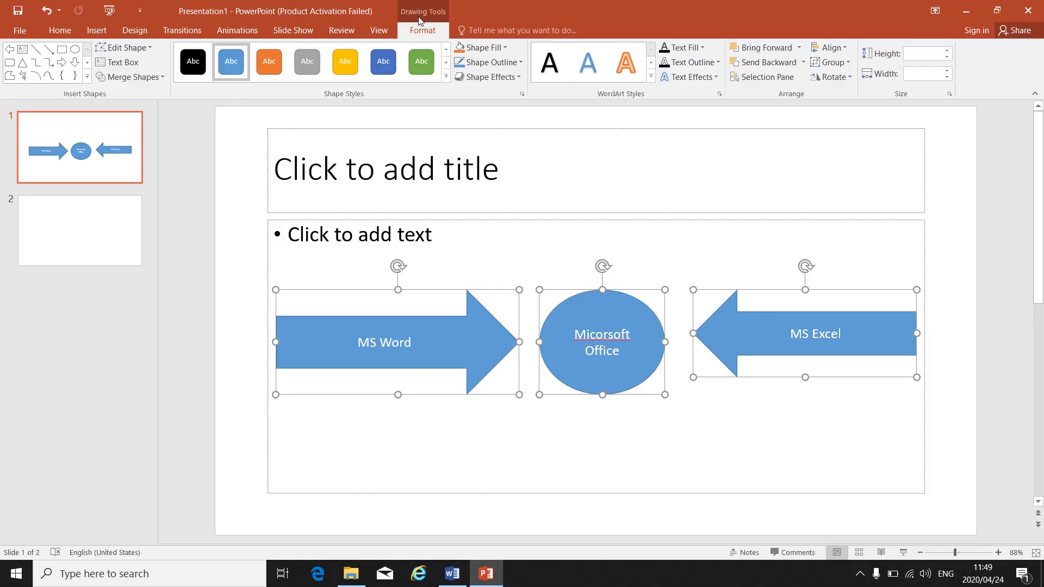
{"action": "left_click", "coordinate": [850, 65]}
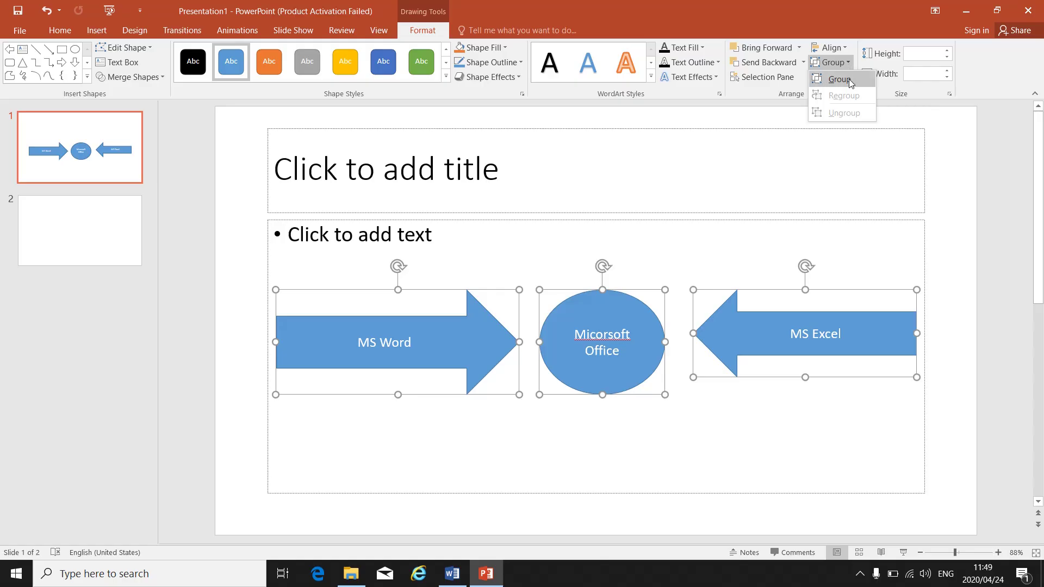
{"action": "left_click", "coordinate": [850, 79]}
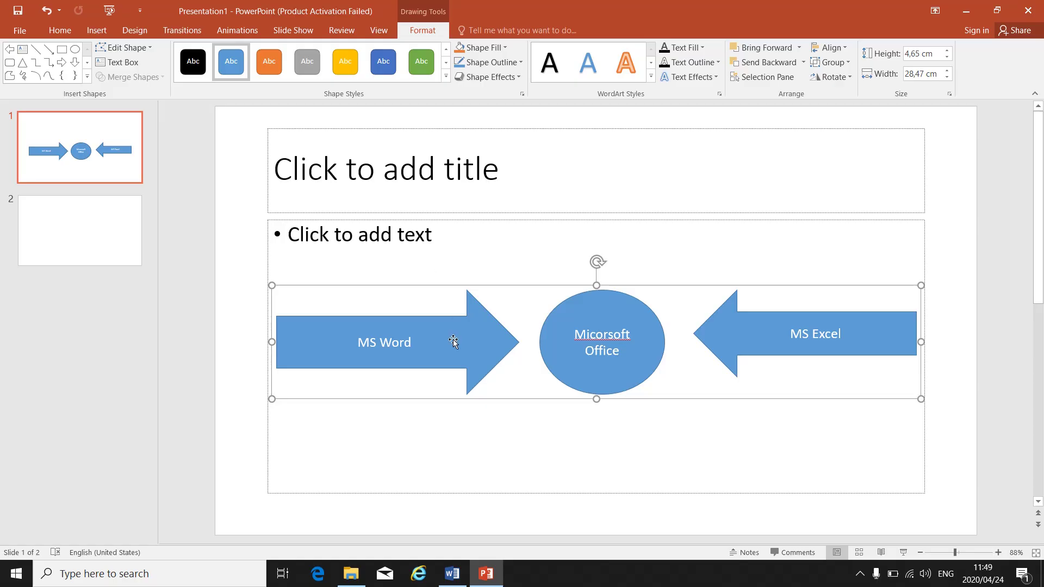
{"action": "left_click_drag", "start_coordinate": [468, 346], "coordinate": [483, 298]}
{"action": "left_click_drag", "start_coordinate": [484, 389], "coordinate": [476, 360]}
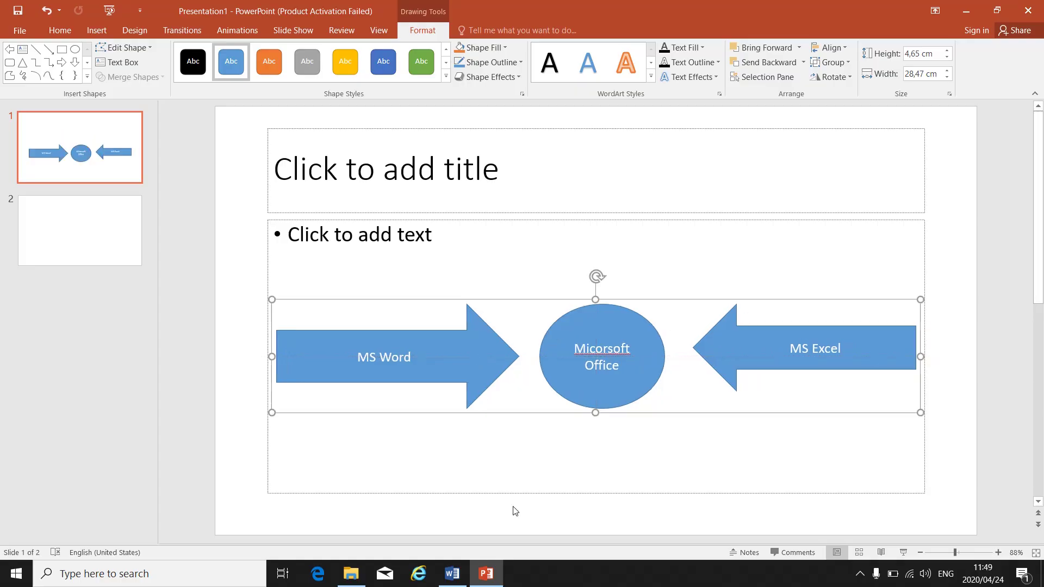
Undo five times to return to the ungrouped shapes in their earlier position
{"action": "left_click", "coordinate": [41, 16]}
{"action": "left_click", "coordinate": [42, 16]}
{"action": "left_click", "coordinate": [42, 17]}
{"action": "left_click", "coordinate": [41, 16]}
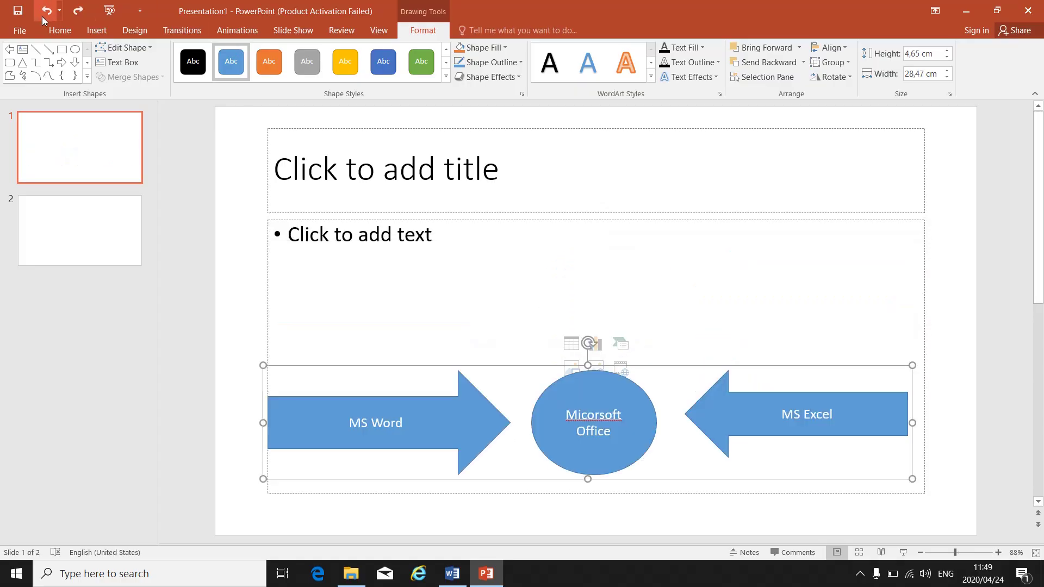
{"action": "left_click", "coordinate": [41, 16]}
{"action": "left_click", "coordinate": [41, 16]}
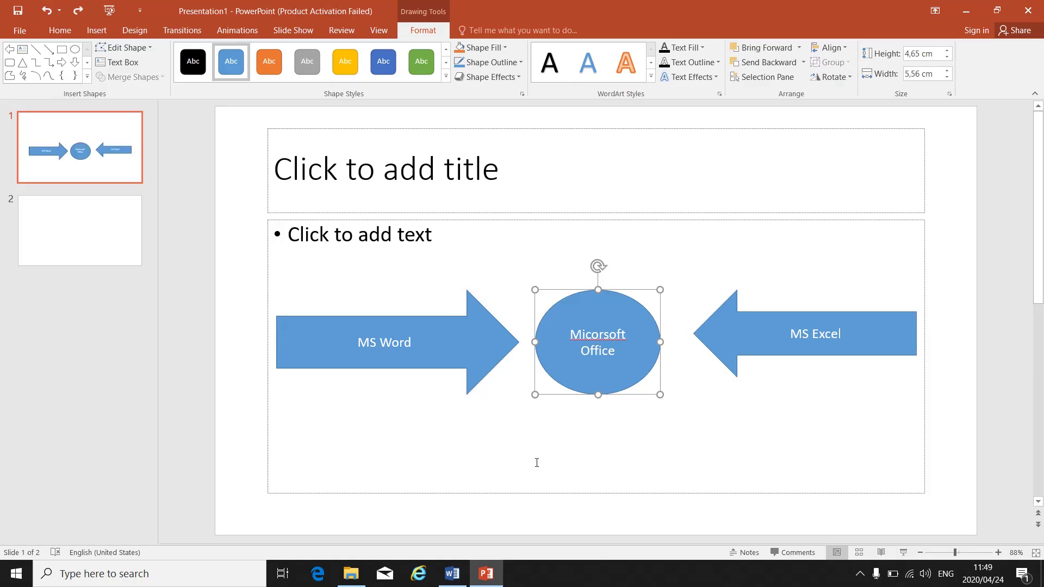
Select the MS Word arrow, circle and MS Excel arrow together and group them again
{"action": "left_click", "coordinate": [555, 459]}
{"action": "left_click", "coordinate": [427, 333]}
{"action": "left_click", "coordinate": [541, 345]}
{"action": "left_click", "coordinate": [783, 344]}
{"action": "left_click", "coordinate": [455, 338]}
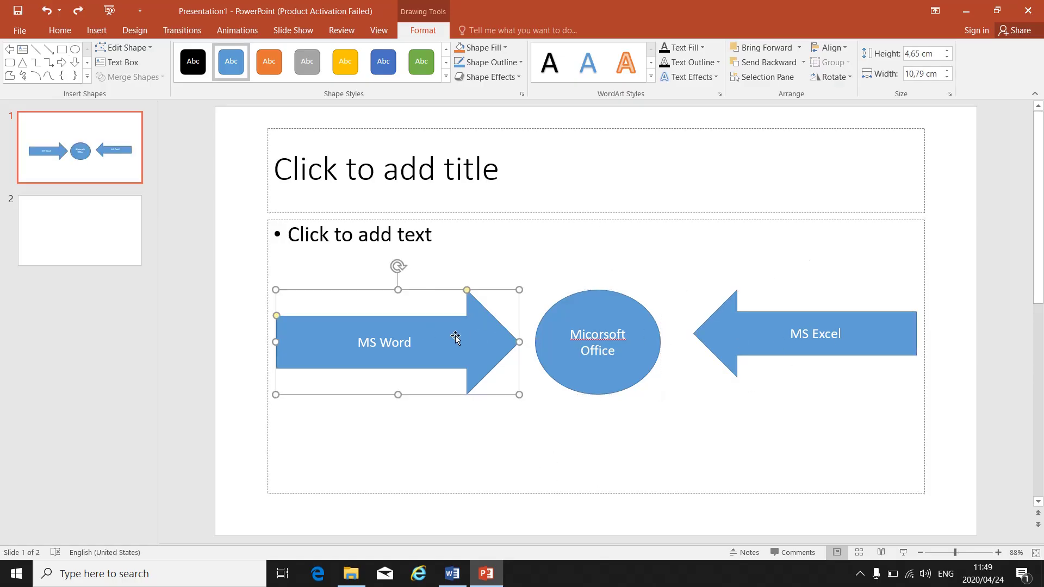
{"action": "left_click", "coordinate": [622, 334]}
{"action": "left_click", "coordinate": [735, 338]}
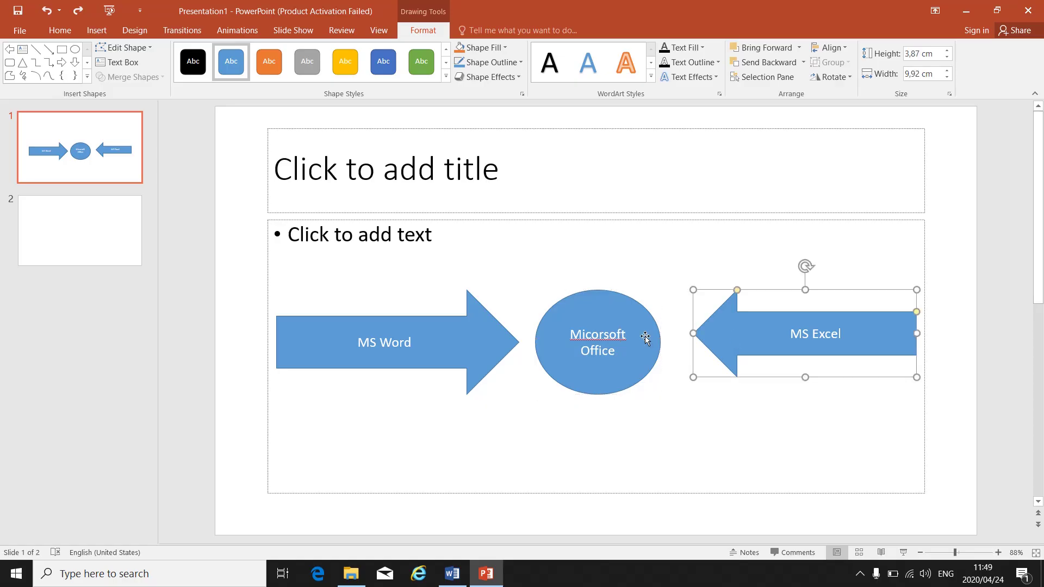
{"action": "left_click", "coordinate": [371, 347]}
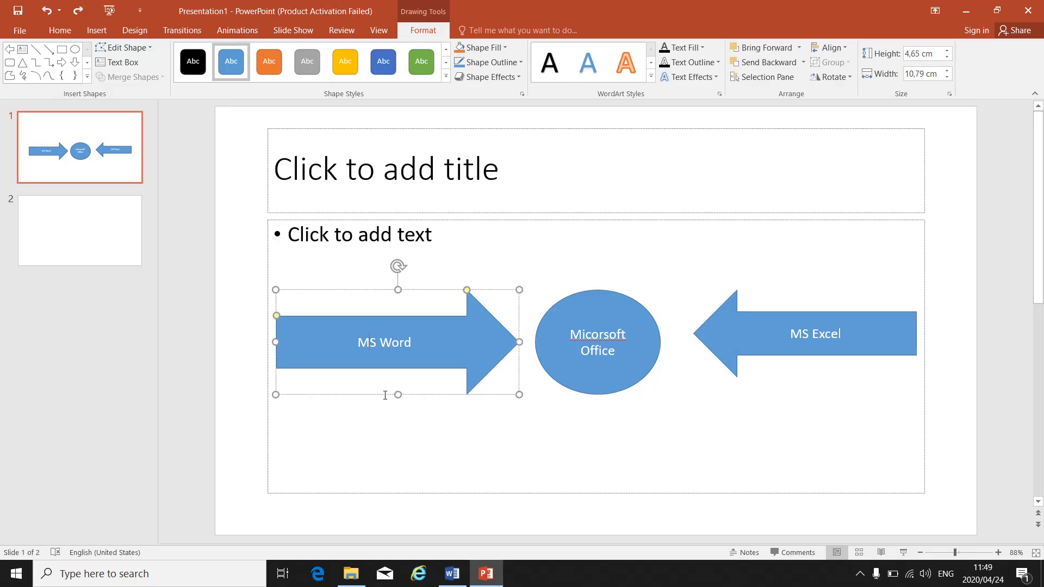
{"action": "left_click", "coordinate": [598, 368], "text": "shift"}
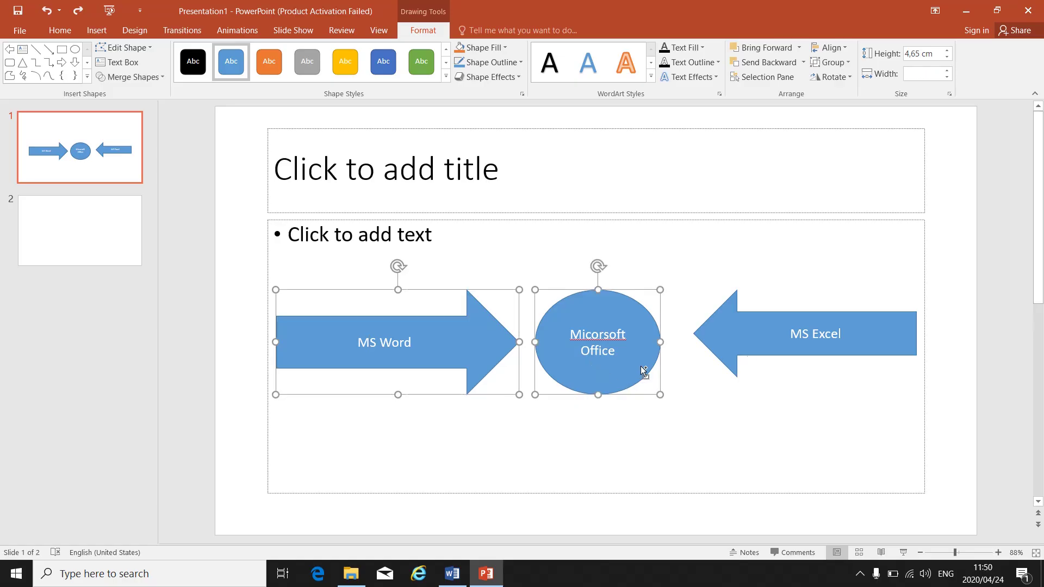
{"action": "left_click", "coordinate": [754, 349], "text": "shift"}
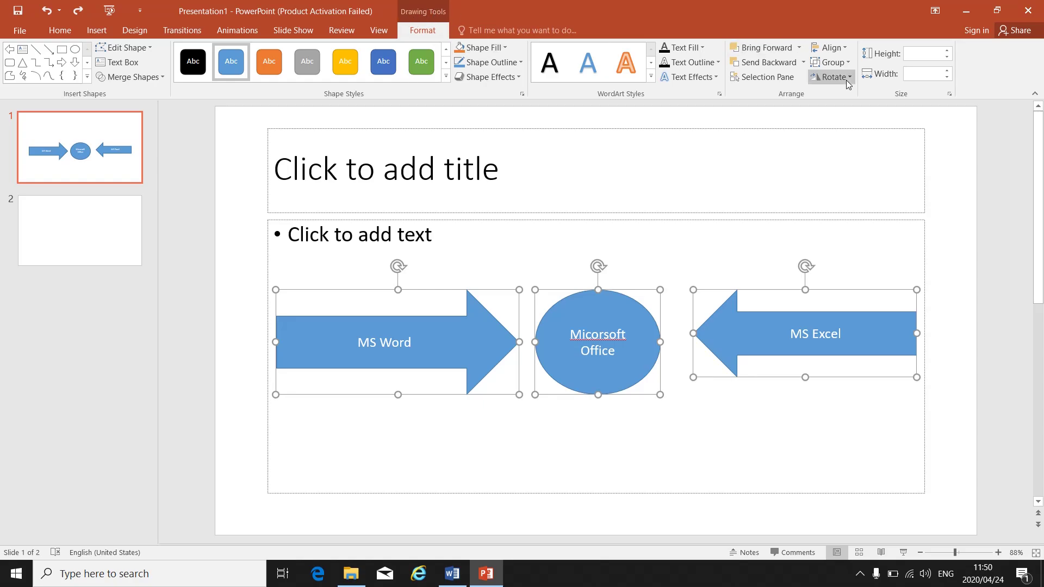
{"action": "left_click", "coordinate": [849, 63]}
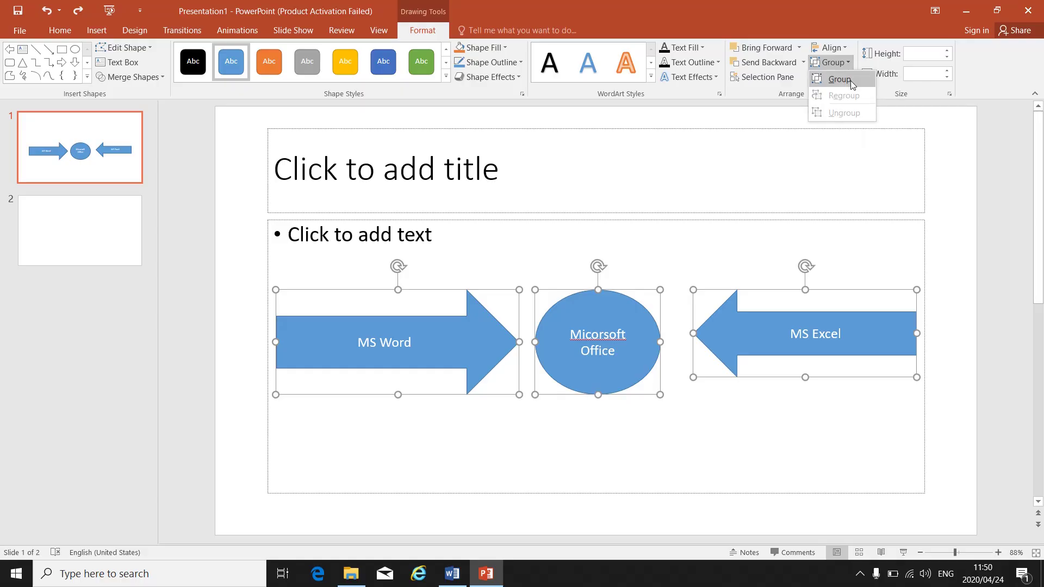
{"action": "left_click", "coordinate": [851, 80]}
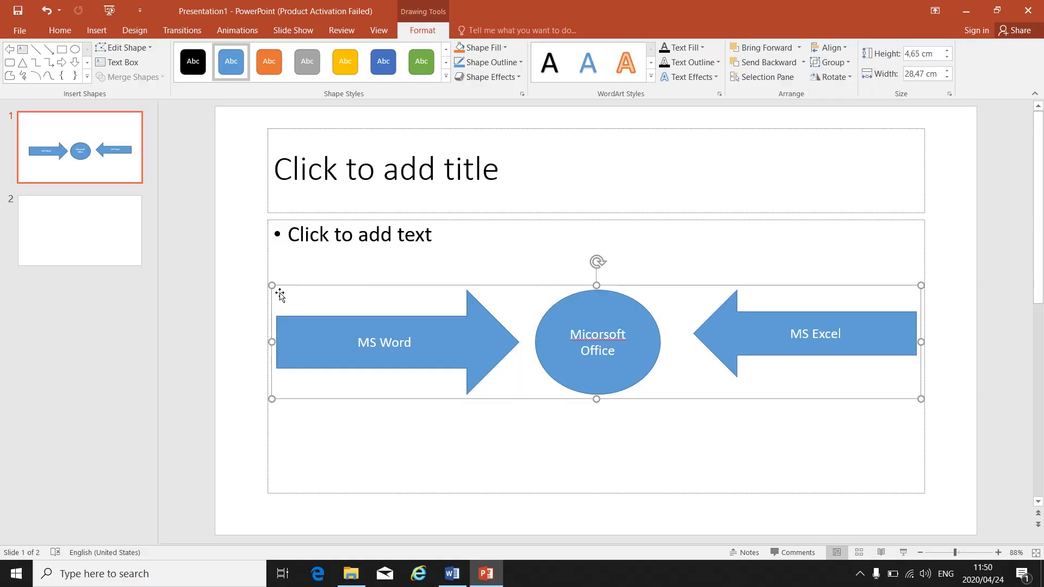
{"action": "mouse_move", "coordinate": [731, 340]}
{"action": "left_mouse_down"}
{"action": "mouse_move", "coordinate": [732, 275]}
{"action": "mouse_move", "coordinate": [729, 421]}
{"action": "mouse_move", "coordinate": [728, 346]}
{"action": "left_mouse_up"}
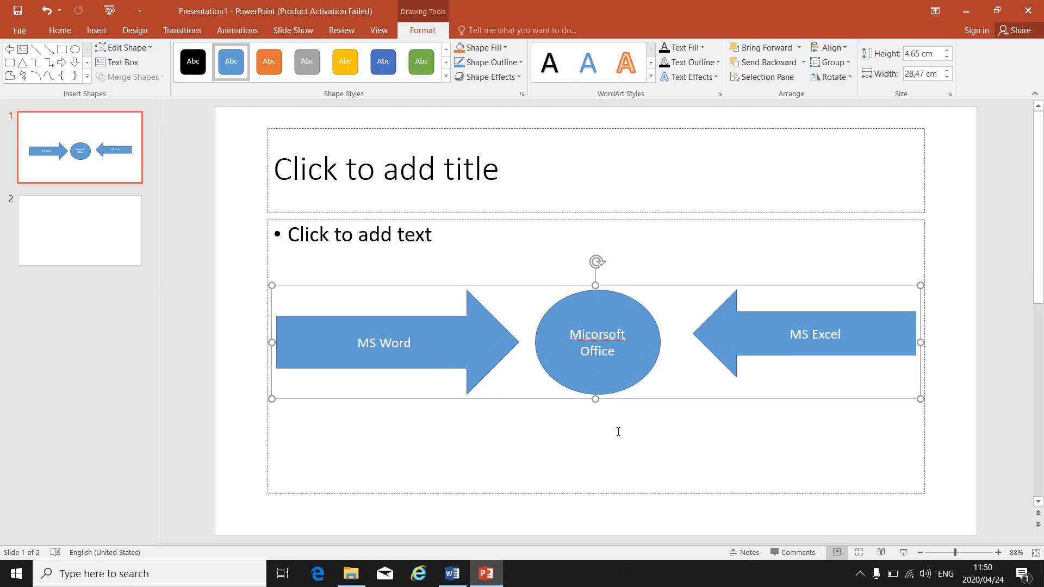
{"action": "left_click", "coordinate": [620, 450]}
{"action": "left_click", "coordinate": [642, 337]}
Start Word 2016 with a new blank document and maximize its window
{"action": "left_click", "coordinate": [978, 8]}
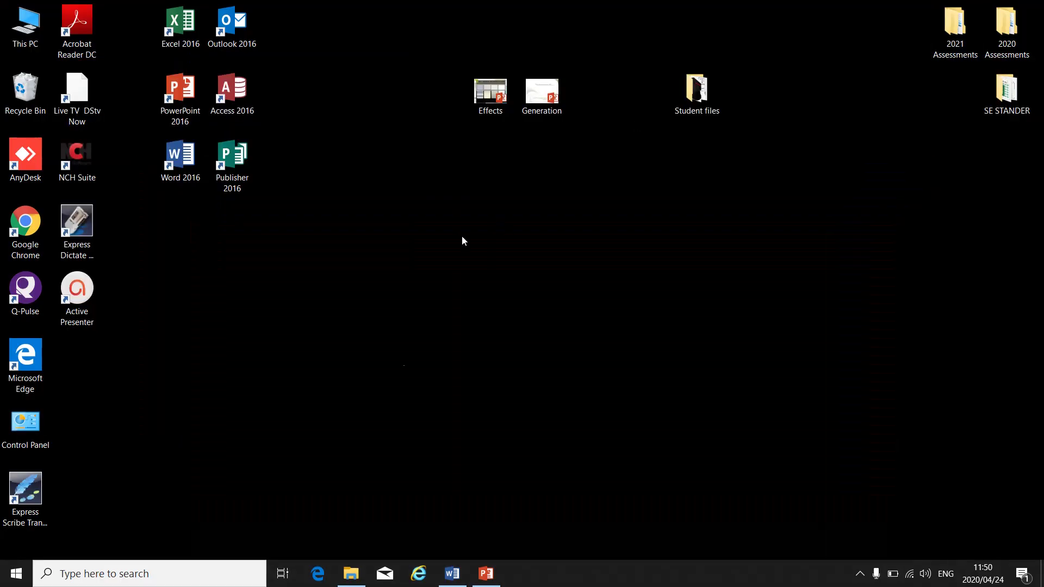
{"action": "double_click", "coordinate": [199, 171]}
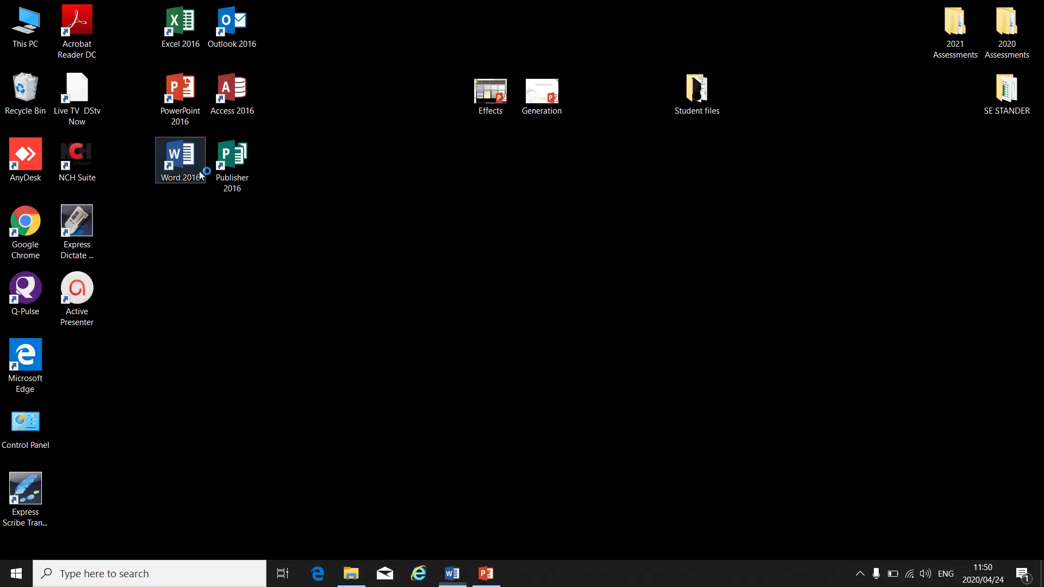
{"action": "left_click", "coordinate": [410, 212]}
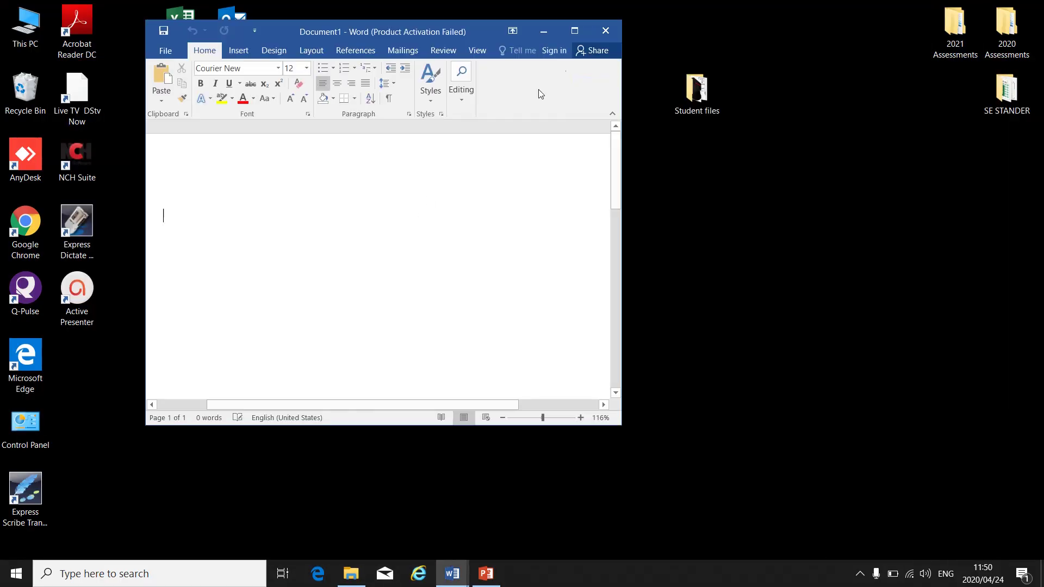
{"action": "left_click", "coordinate": [575, 31]}
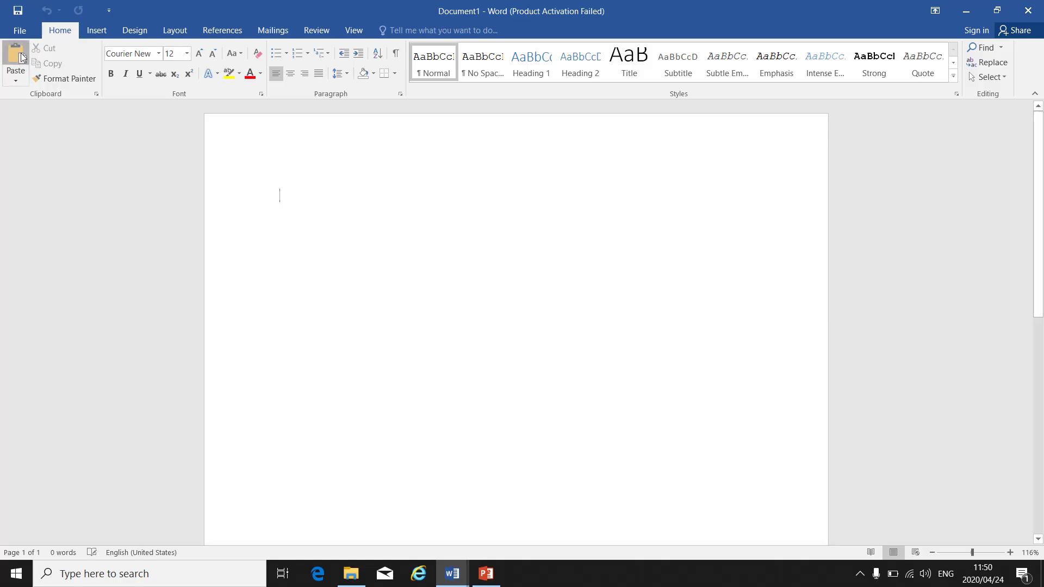
Paste the PowerPoint screenshot into the document, then switch back to the presentation
{"action": "left_click", "coordinate": [14, 61]}
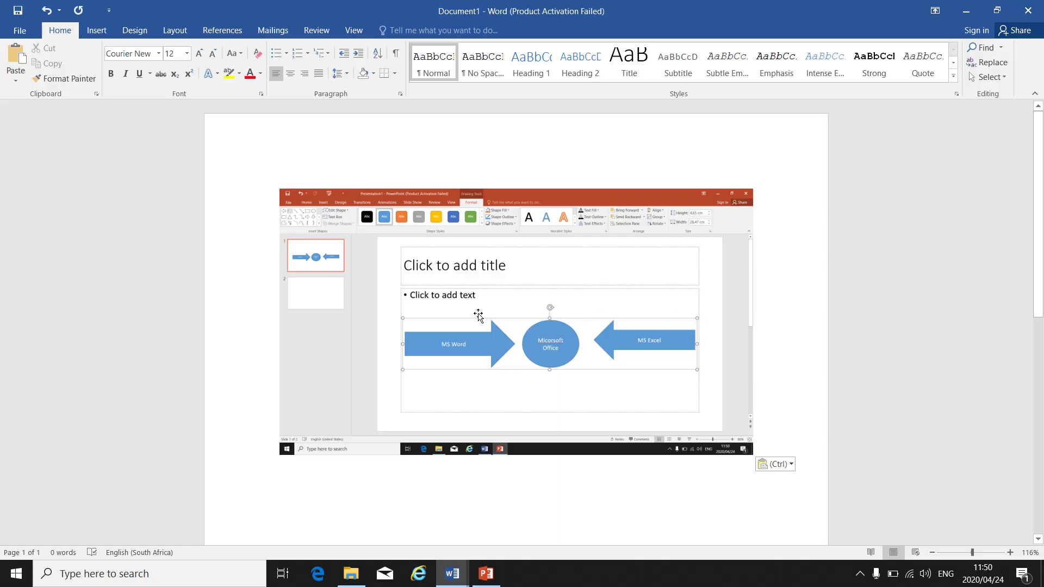
{"action": "left_click", "coordinate": [487, 573]}
{"action": "left_click", "coordinate": [537, 446]}
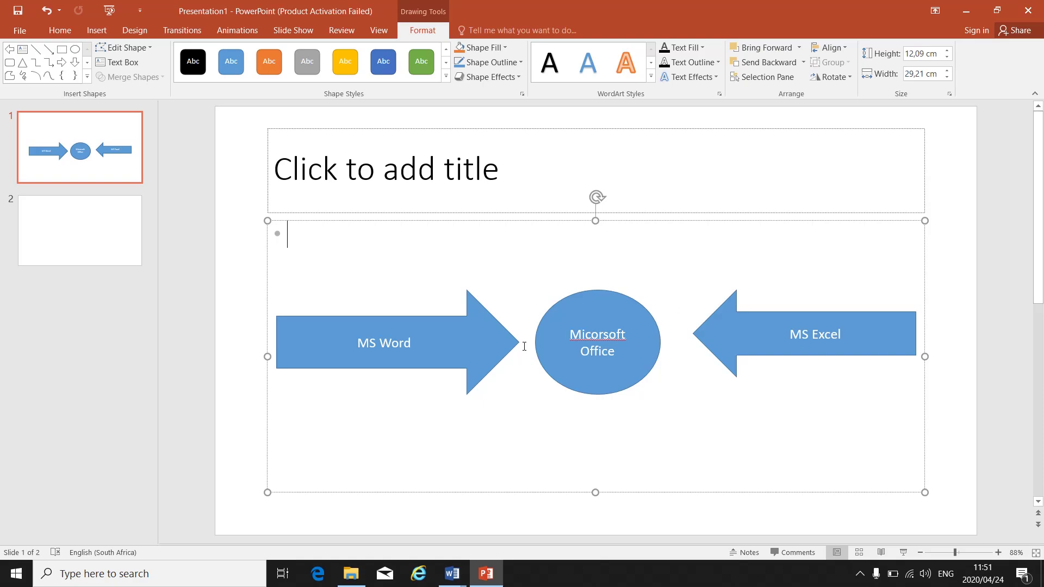
Select the diagram group and briefly check the Word document before returning to PowerPoint
{"action": "left_click", "coordinate": [439, 344]}
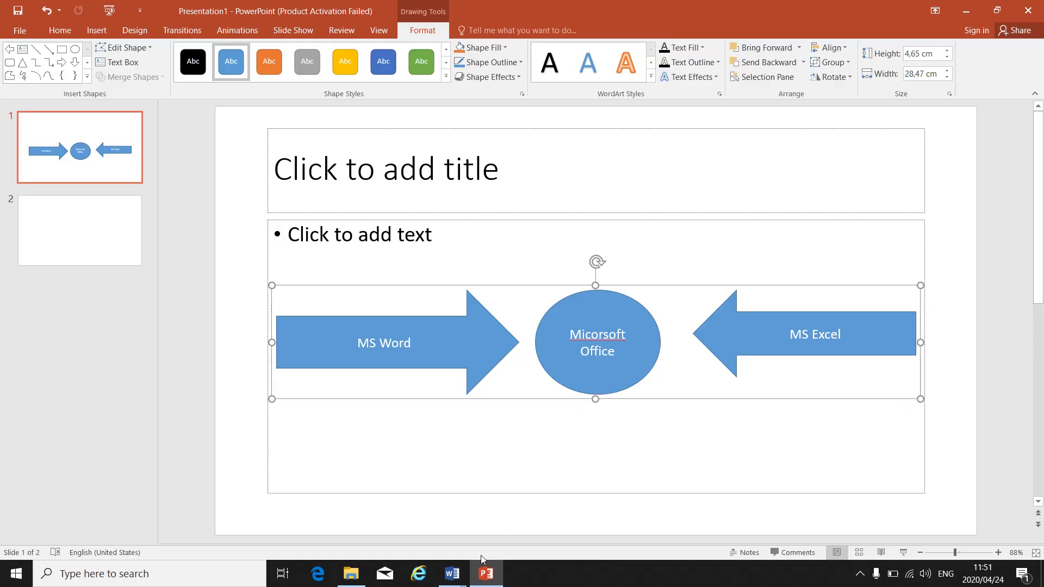
{"action": "mouse_move", "coordinate": [452, 574]}
{"action": "left_click", "coordinate": [589, 523]}
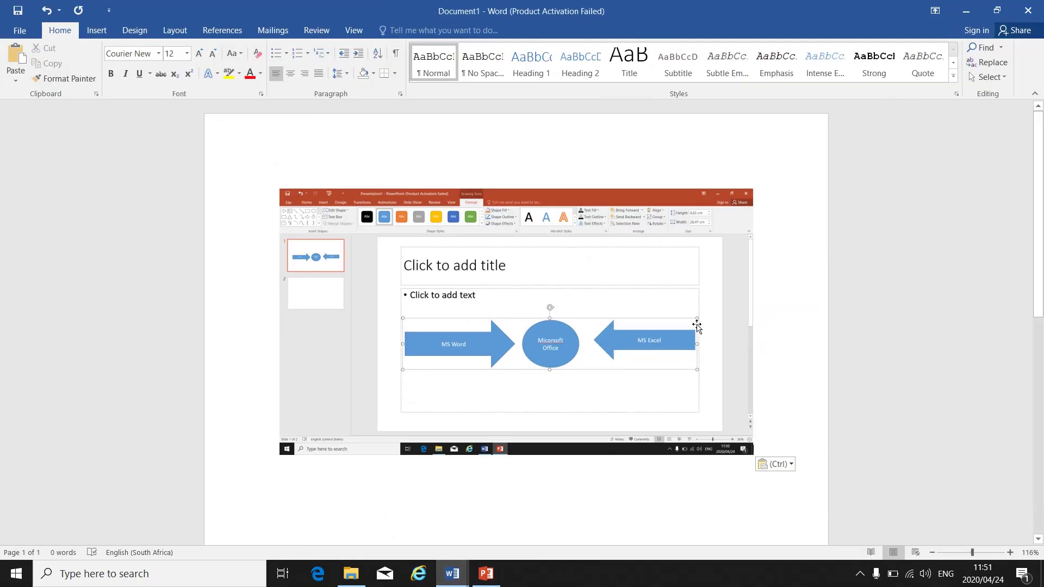
{"action": "left_click", "coordinate": [486, 574]}
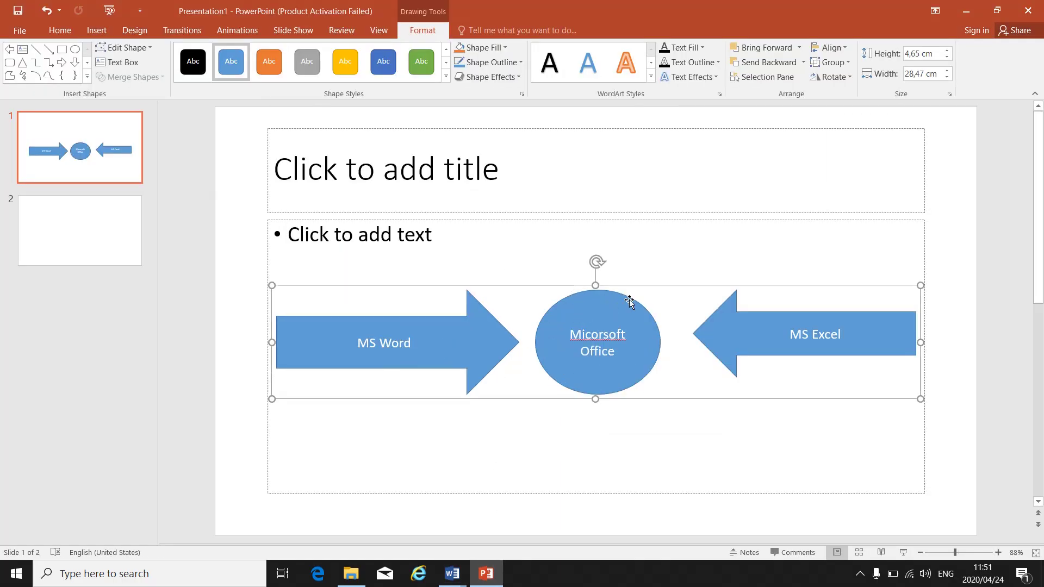
{"action": "left_click", "coordinate": [498, 287]}
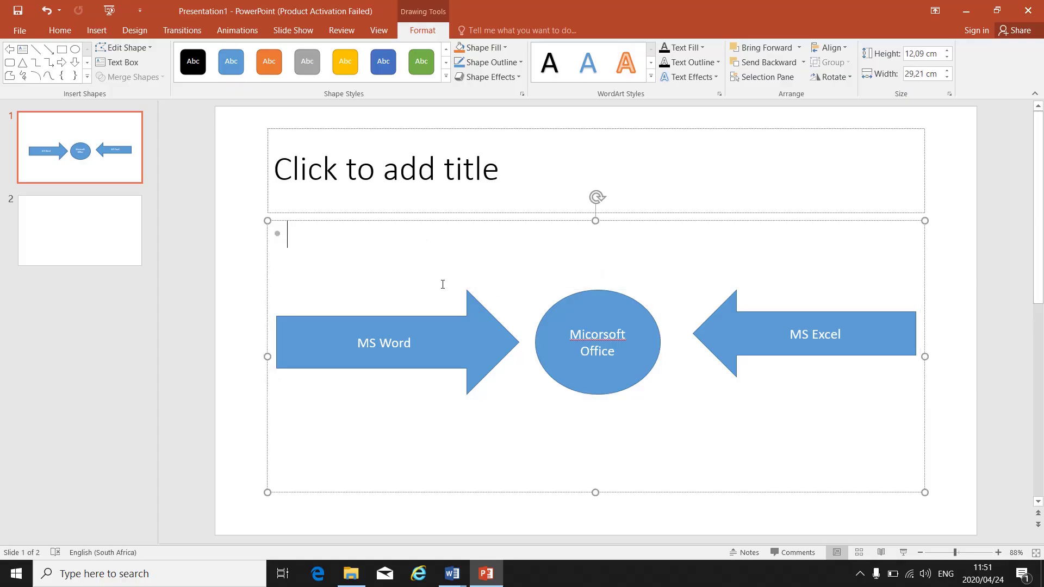
Copy the diagram group and paste it onto slide 2 using the destination theme
{"action": "left_click", "coordinate": [410, 348]}
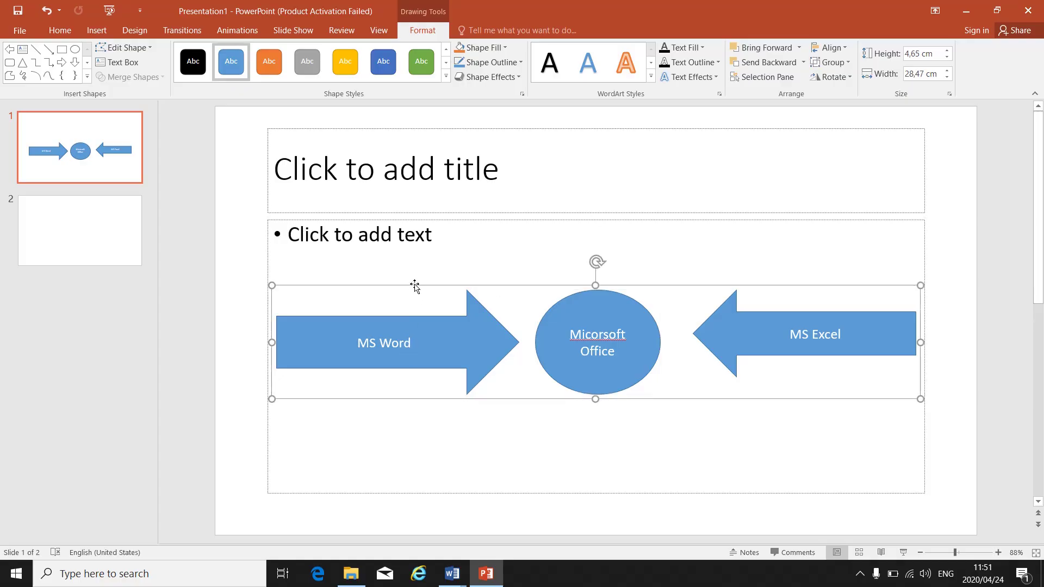
{"action": "right_click", "coordinate": [414, 287]}
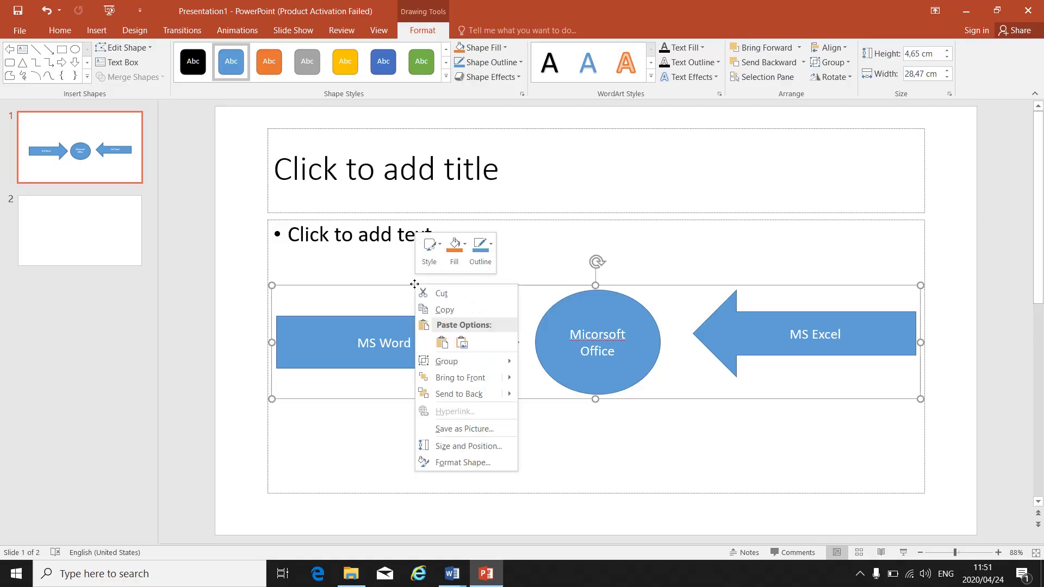
{"action": "left_click", "coordinate": [441, 313]}
{"action": "left_click", "coordinate": [107, 240]}
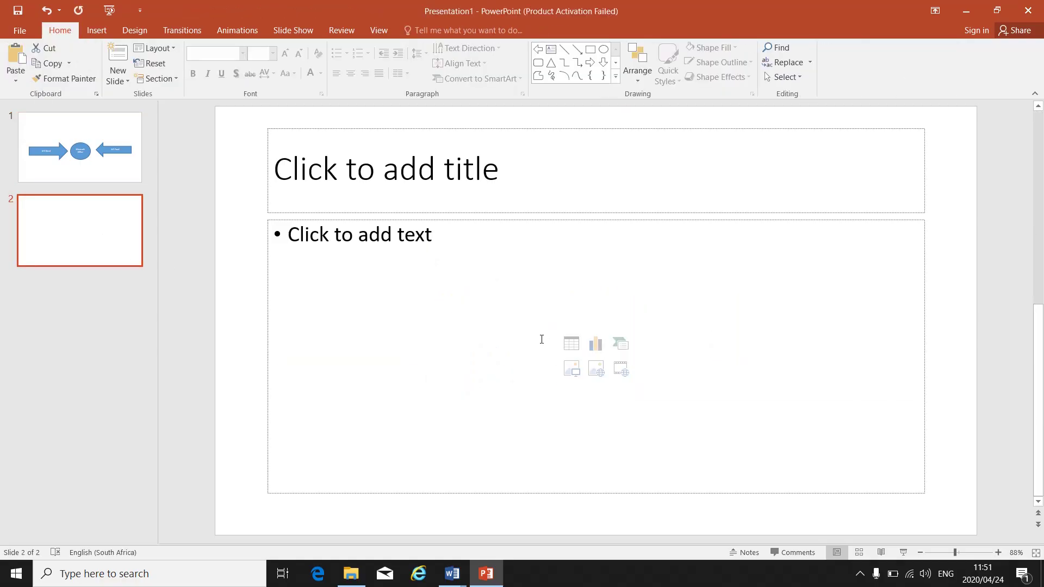
{"action": "left_click", "coordinate": [531, 332]}
{"action": "right_click", "coordinate": [530, 332]}
{"action": "left_click", "coordinate": [556, 119]}
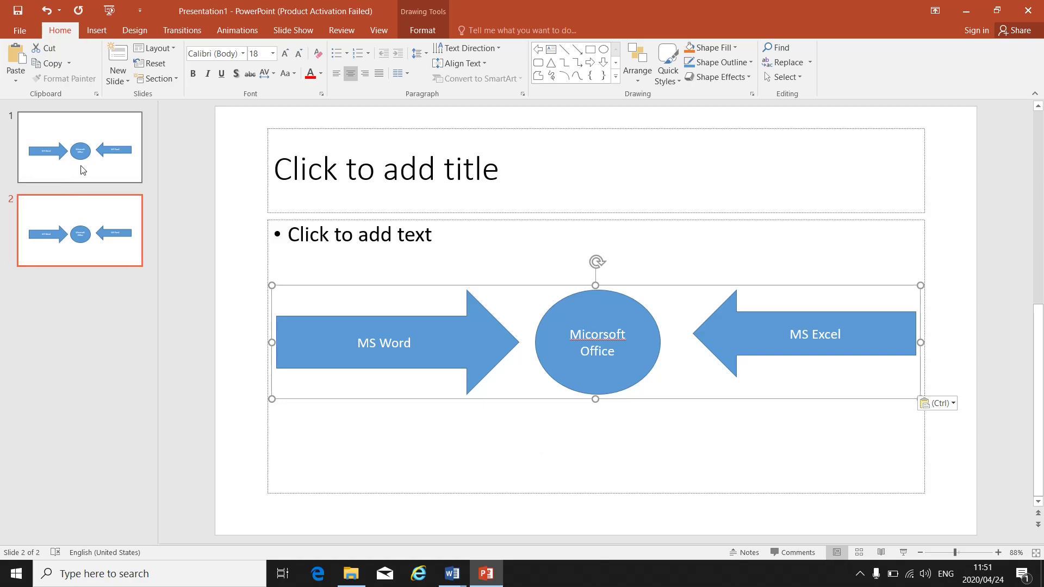
{"action": "left_click", "coordinate": [102, 167]}
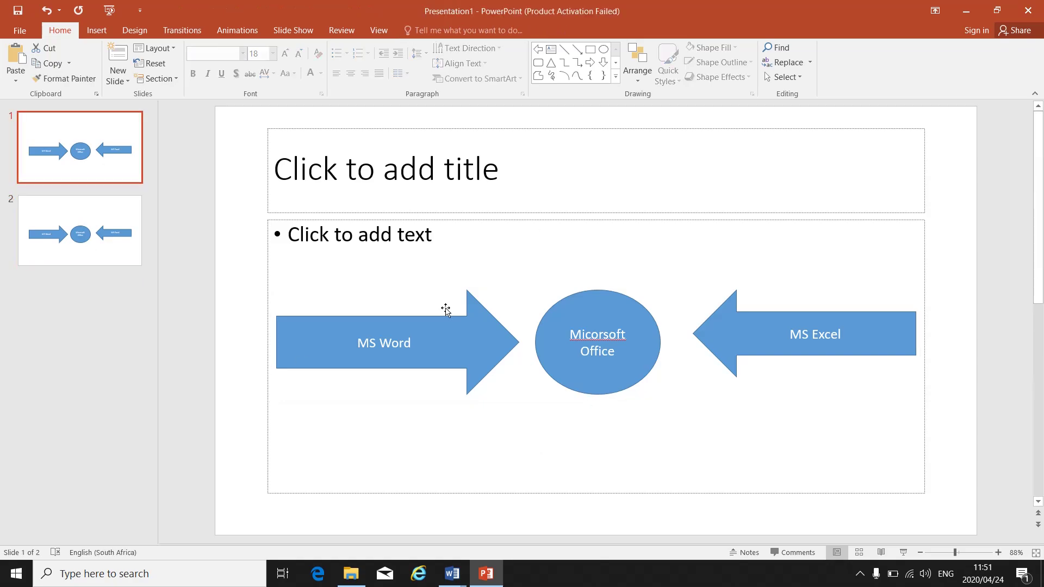
{"action": "left_click", "coordinate": [96, 31]}
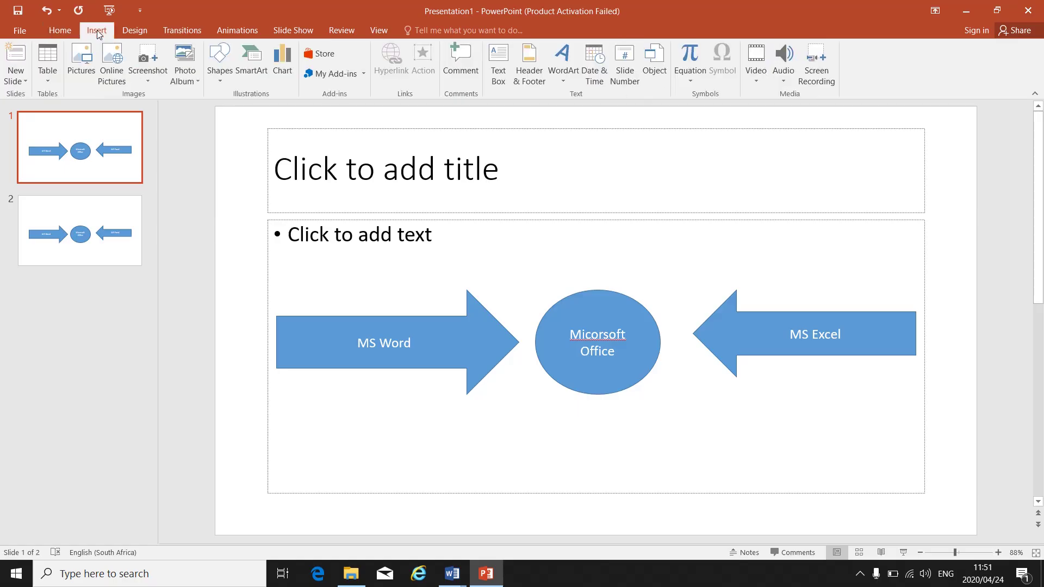
{"action": "left_click", "coordinate": [217, 79]}
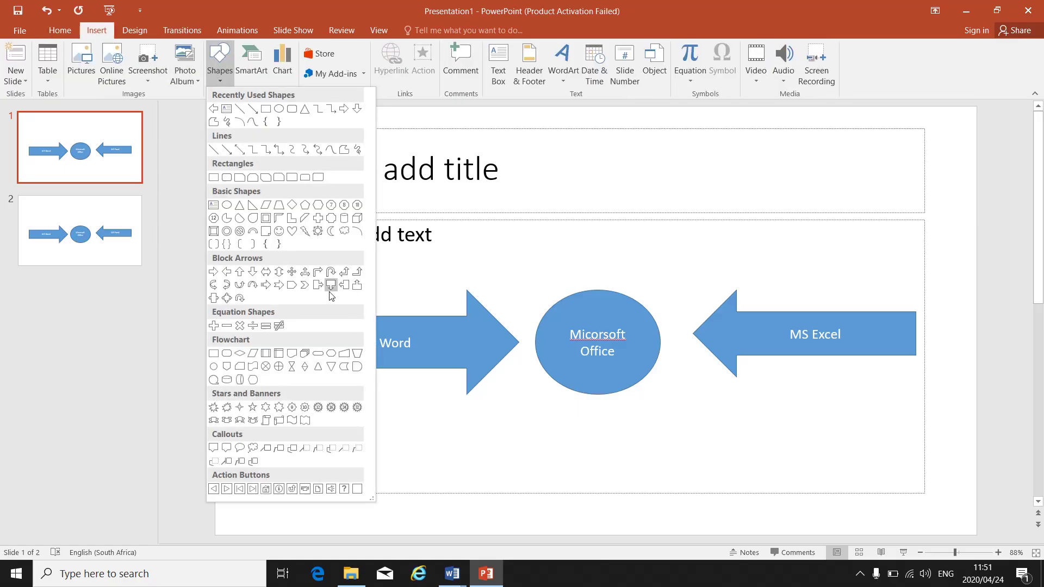
{"action": "left_click", "coordinate": [424, 423]}
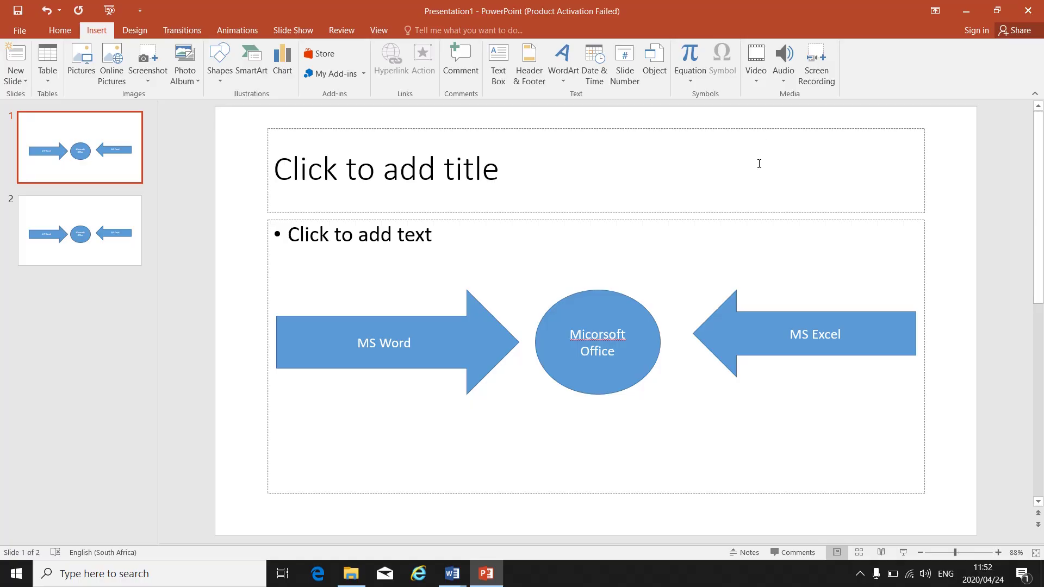
{"action": "left_click", "coordinate": [647, 346]}
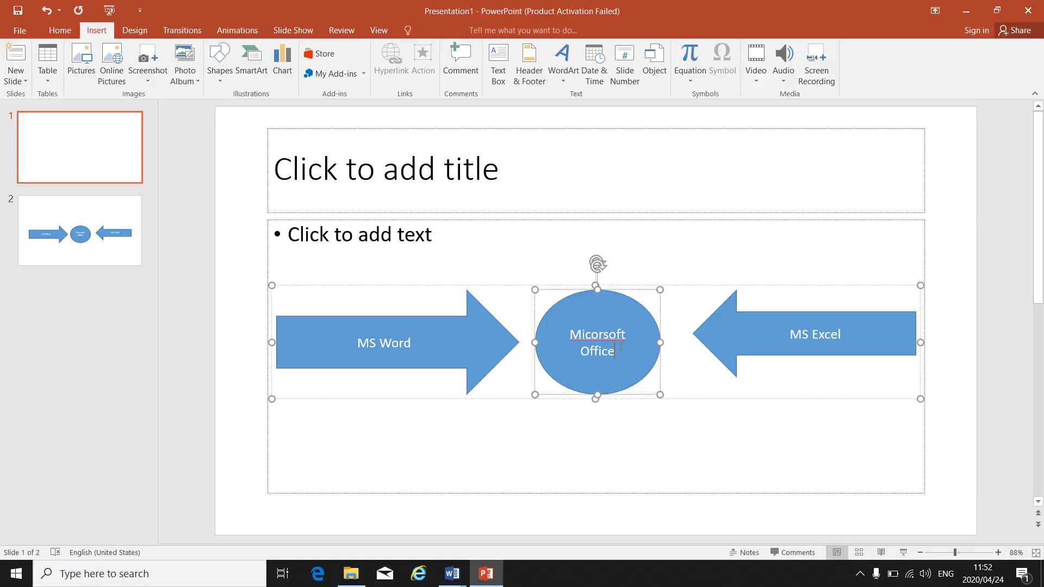
{"action": "left_click", "coordinate": [517, 282]}
{"action": "left_click", "coordinate": [462, 325]}
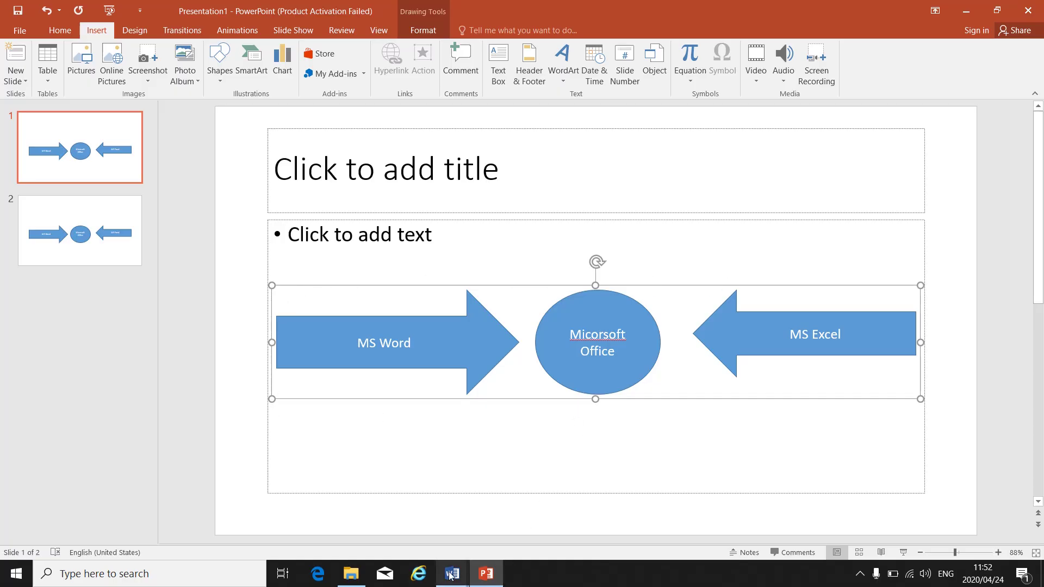
{"action": "left_click", "coordinate": [539, 506]}
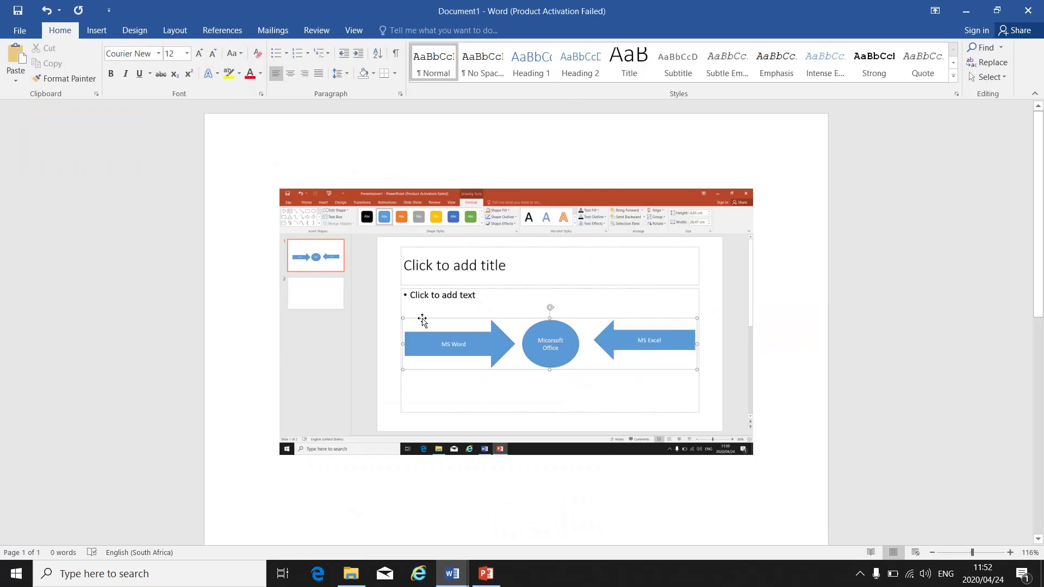
{"action": "left_click", "coordinate": [1010, 552]}
{"action": "left_click", "coordinate": [1010, 552]}
{"action": "left_click", "coordinate": [1010, 552]}
{"action": "left_click", "coordinate": [1010, 553]}
{"action": "left_click", "coordinate": [1010, 553]}
{"action": "left_click", "coordinate": [1010, 553]}
{"action": "left_click", "coordinate": [1010, 553]}
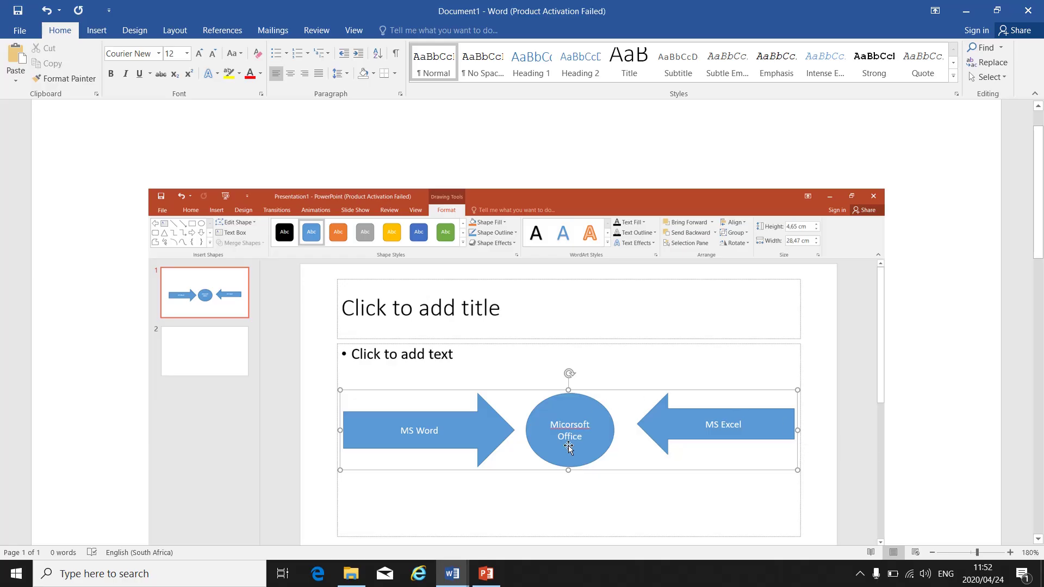
{"action": "left_click", "coordinate": [486, 574]}
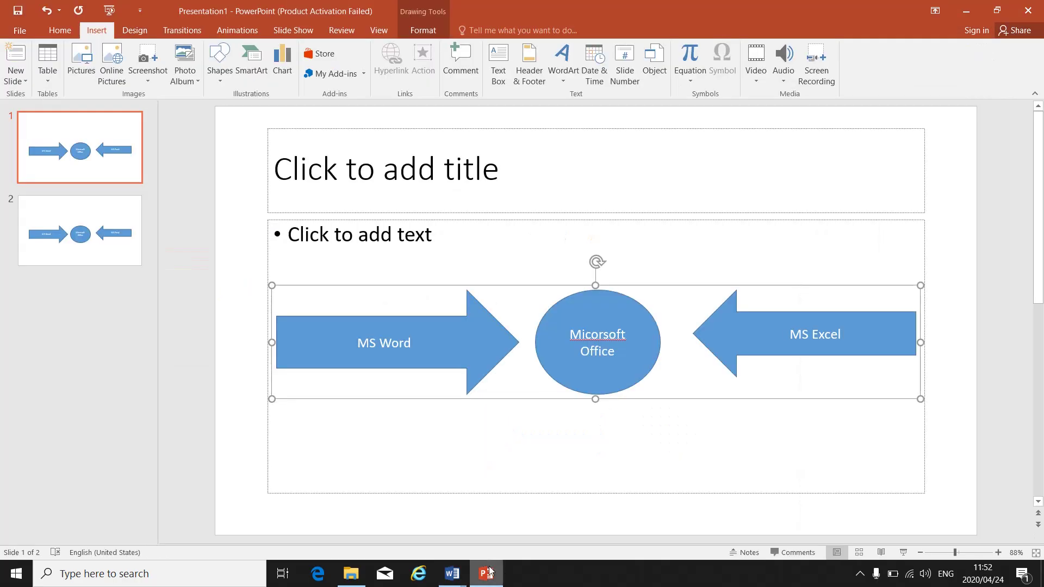
Copy the diagram, add a new slide after slide 1, and paste it there with Use Destination Theme
{"action": "right_click", "coordinate": [494, 284]}
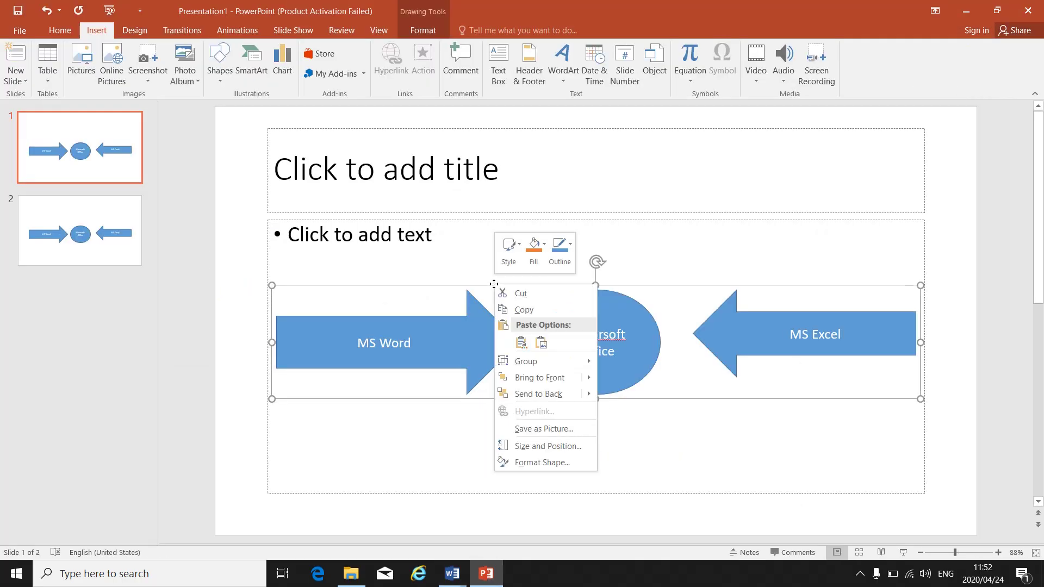
{"action": "left_click", "coordinate": [518, 308]}
{"action": "left_click", "coordinate": [69, 31]}
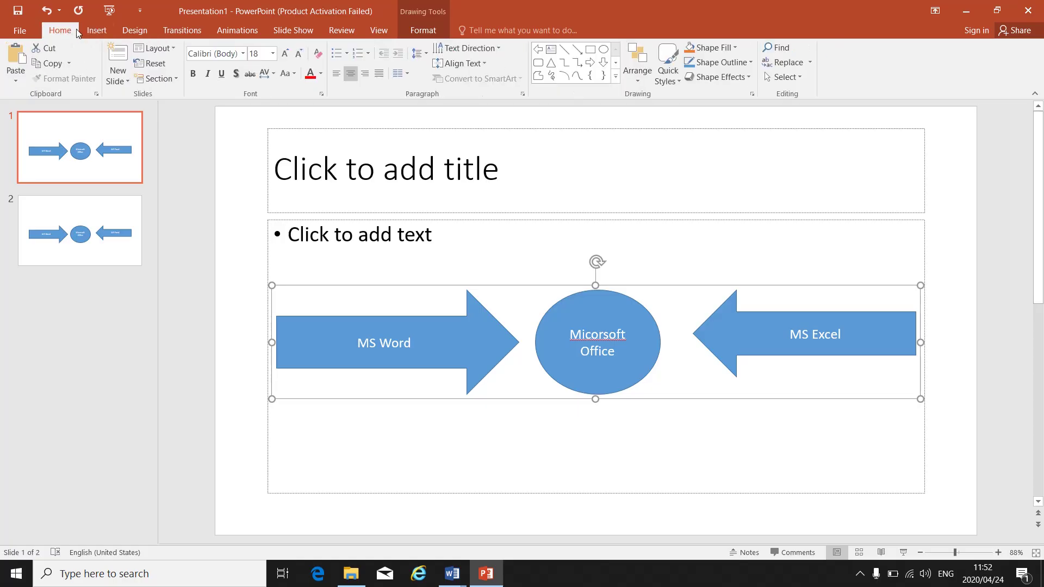
{"action": "left_click", "coordinate": [118, 58]}
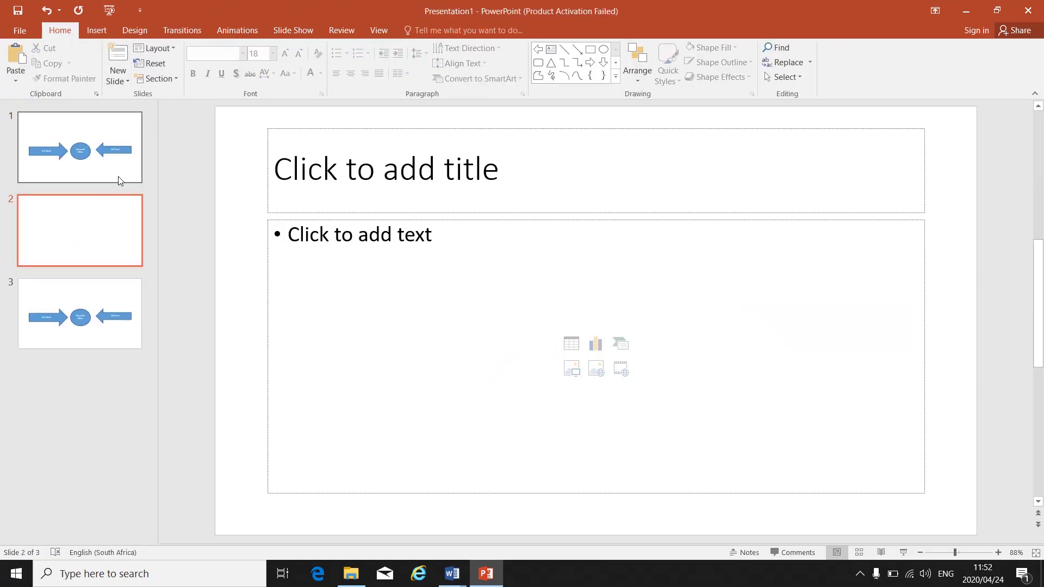
{"action": "right_click", "coordinate": [97, 215]}
{"action": "left_click", "coordinate": [611, 332]}
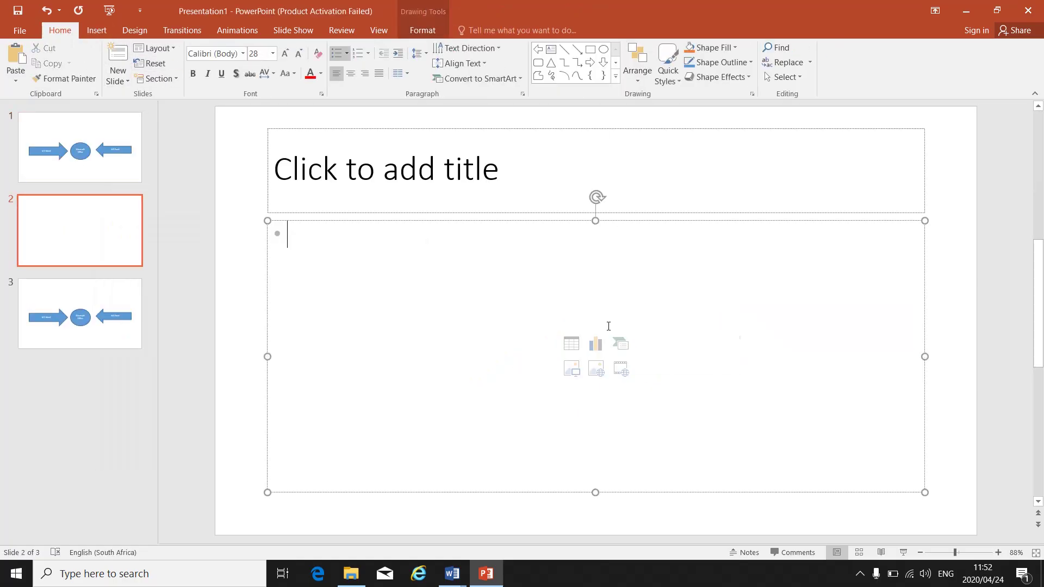
{"action": "right_click", "coordinate": [610, 333]}
{"action": "left_click", "coordinate": [635, 114]}
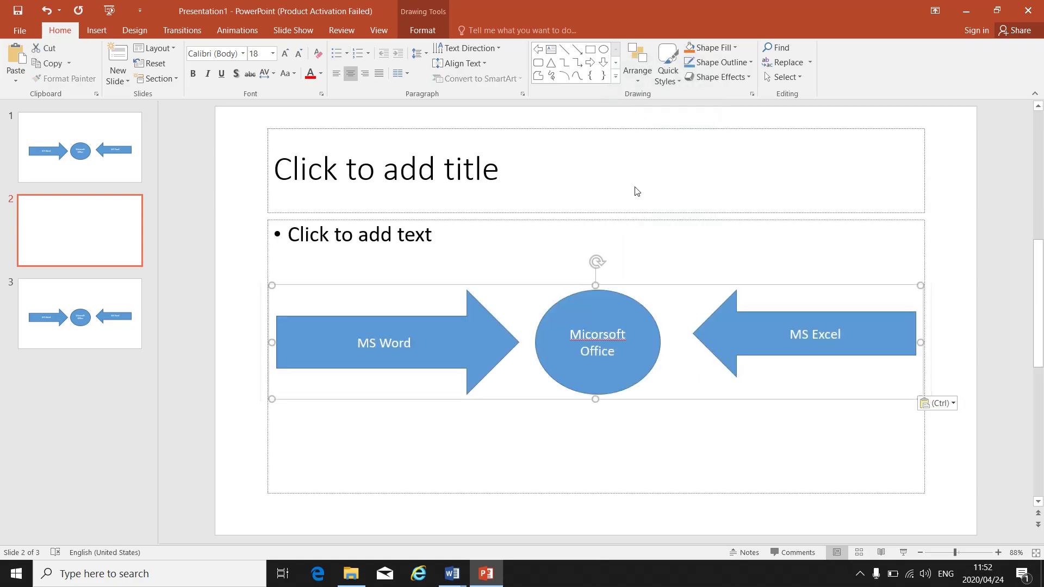